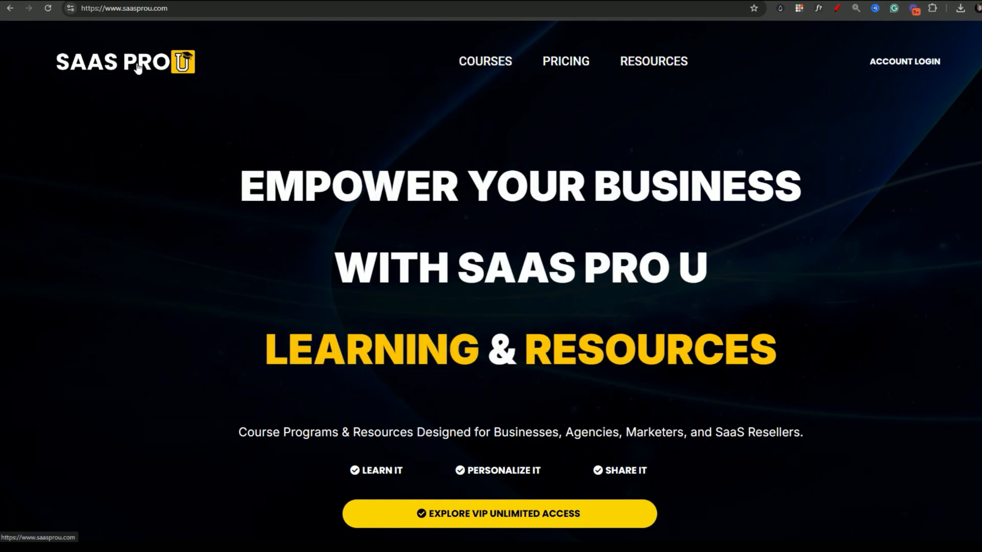
# Examine the navigation bars and their drop-down menus on the Nike and Amazon sites
pyautogui.moveTo(486, 72)
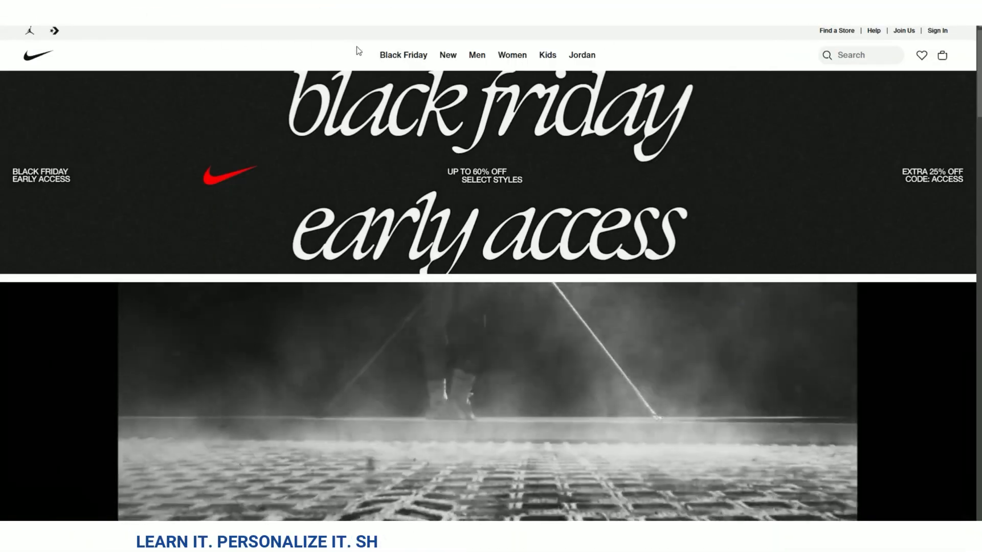
pyautogui.moveTo(400, 56)
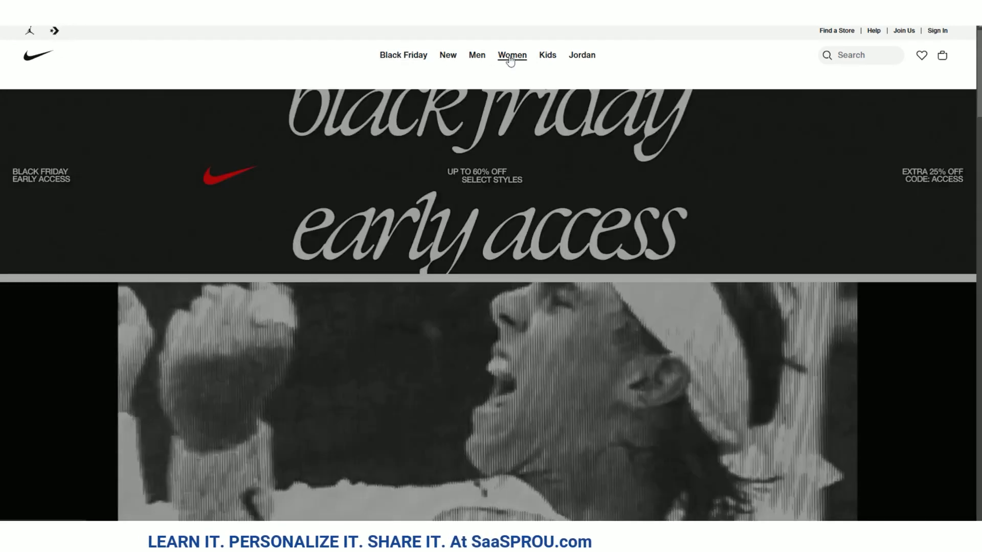
pyautogui.moveTo(599, 58)
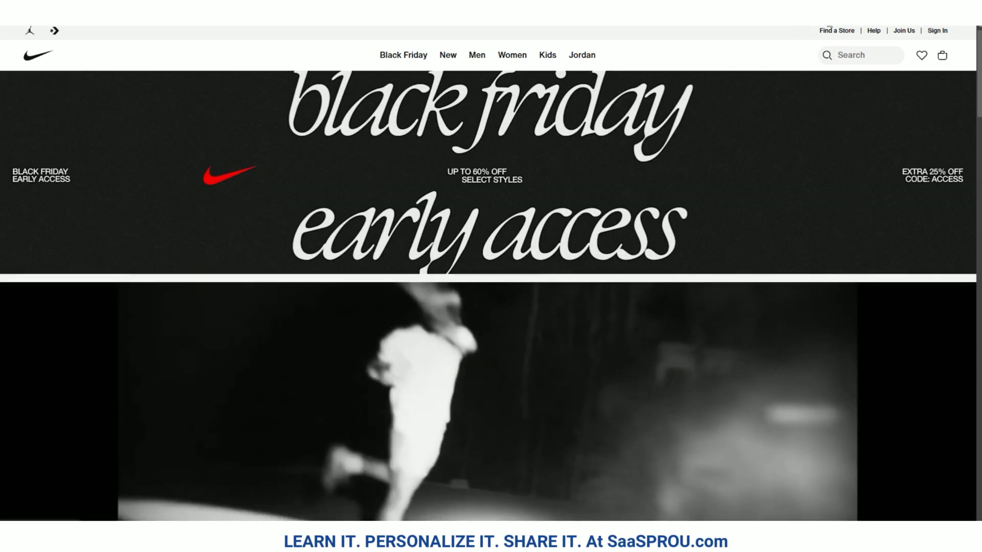
pyautogui.click(833, 8)
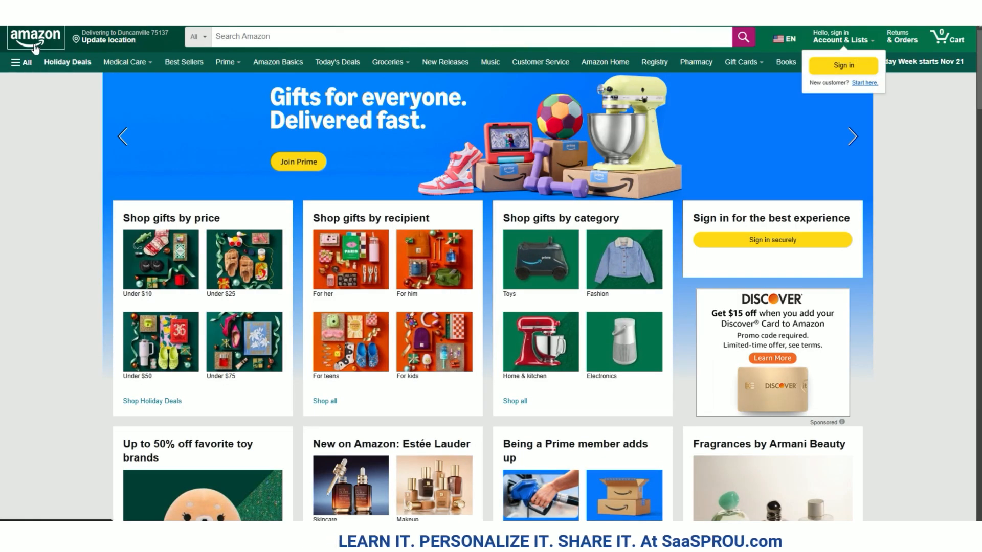
pyautogui.moveTo(143, 69)
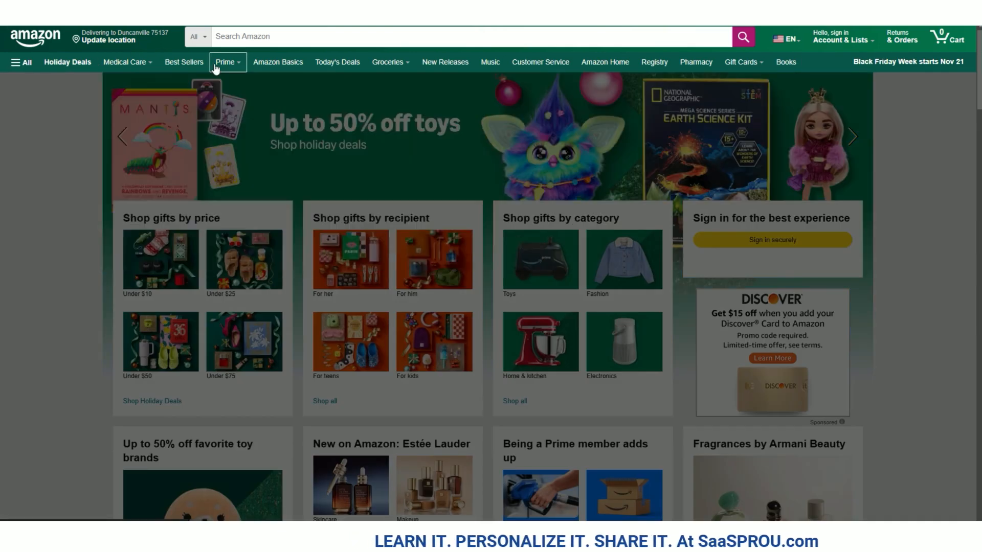
pyautogui.moveTo(216, 69)
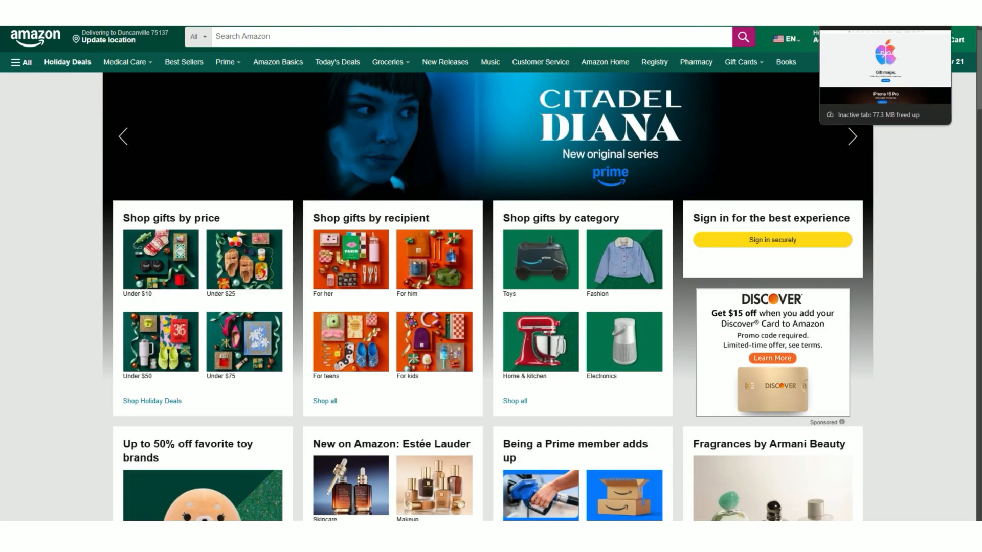
# Switch to the Apple site and examine the drop-down menus from Store through Support
pyautogui.click(838, 10)
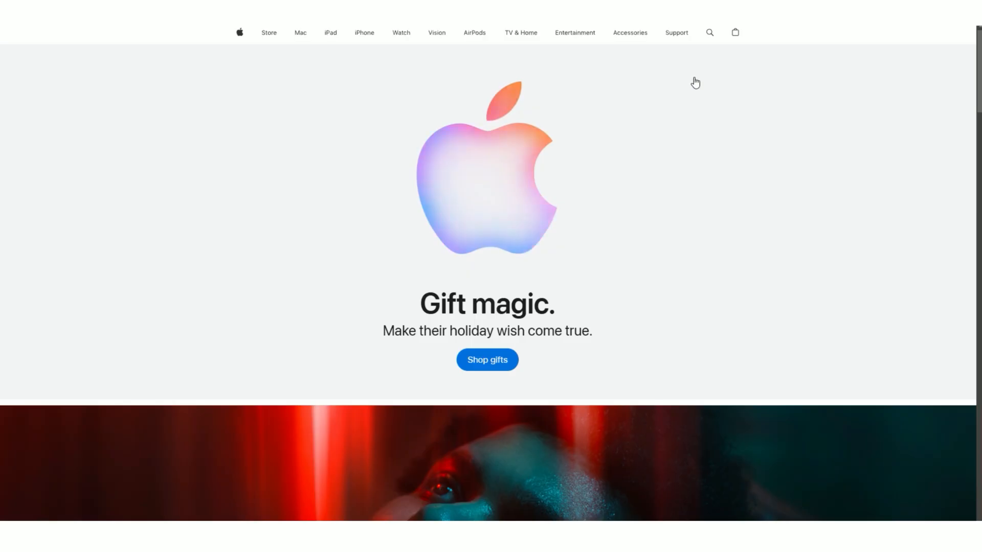
pyautogui.moveTo(273, 42)
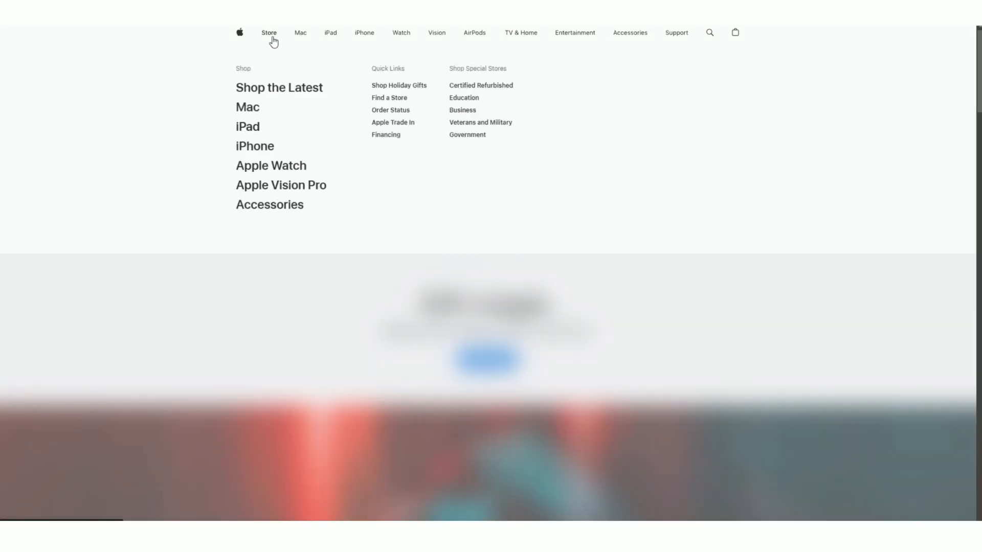
pyautogui.moveTo(355, 36)
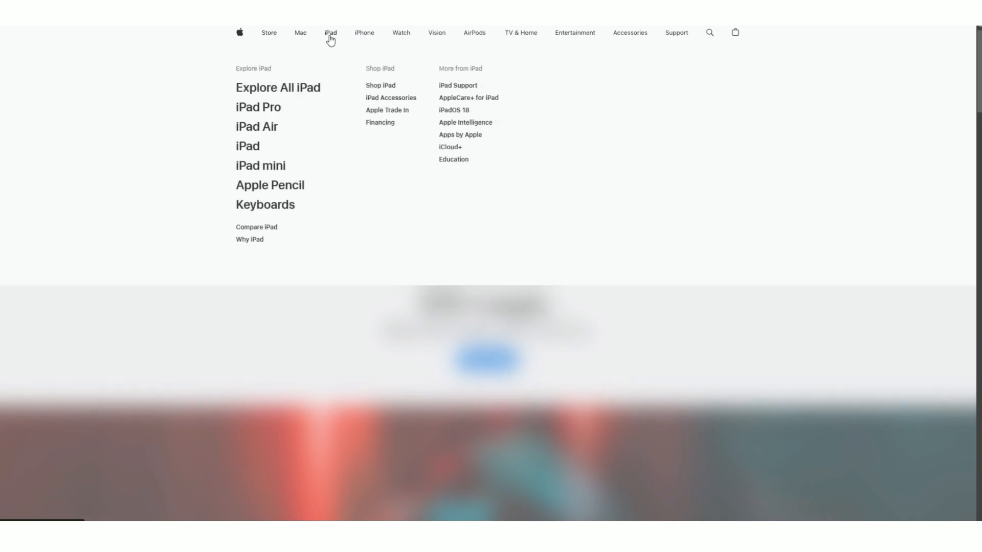
pyautogui.moveTo(441, 41)
pyautogui.moveTo(472, 40)
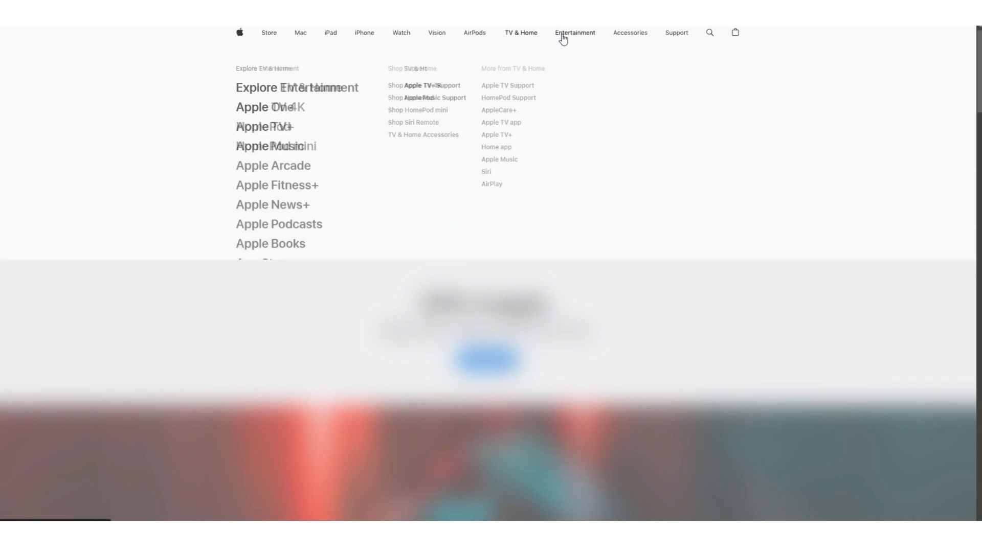
pyautogui.moveTo(676, 35)
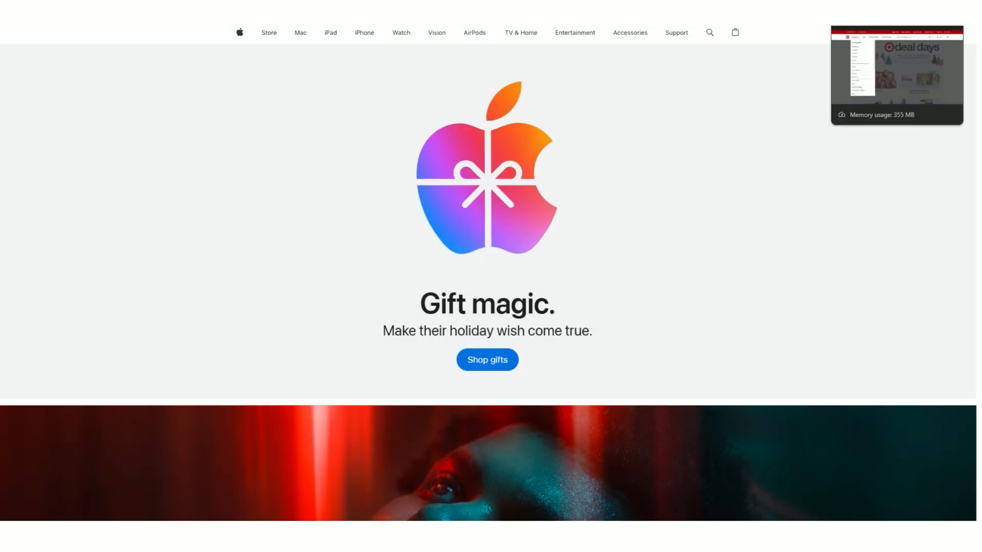
# Switch to the Kells site and examine the drop-down menus for About and Expertise
pyautogui.click(876, 9)
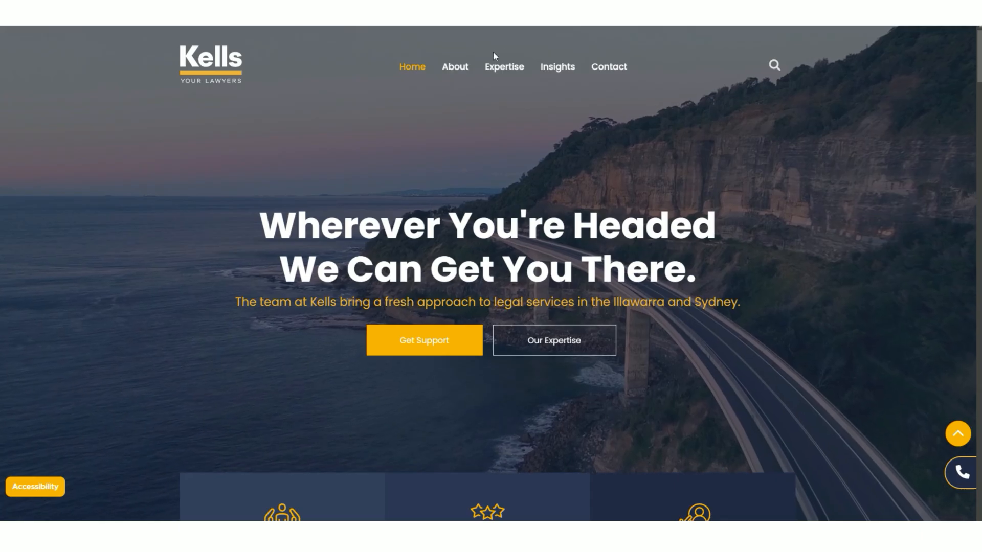
pyautogui.moveTo(437, 62)
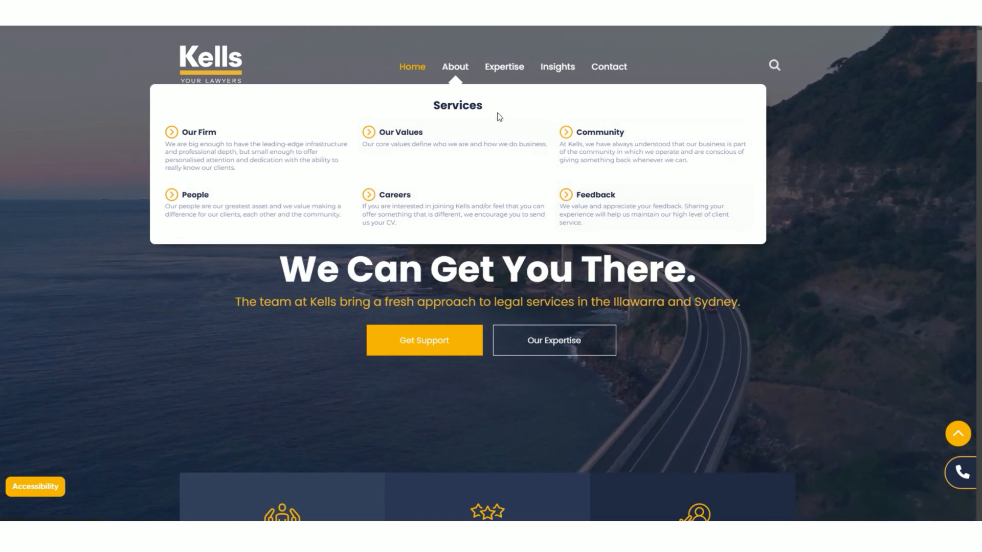
pyautogui.moveTo(507, 78)
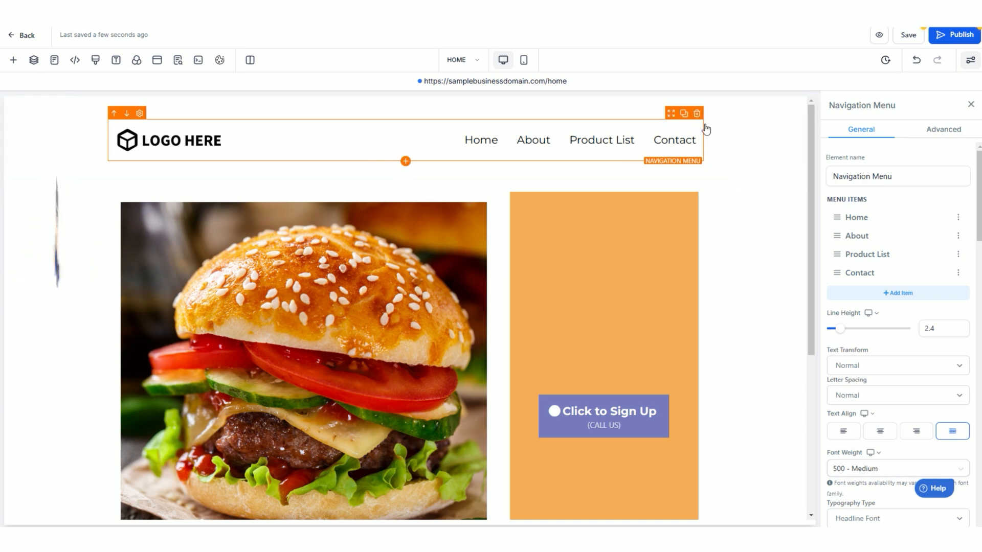
# Look up the Navigation Menu element in the page builder's element library, then close the library
pyautogui.click(13, 60)
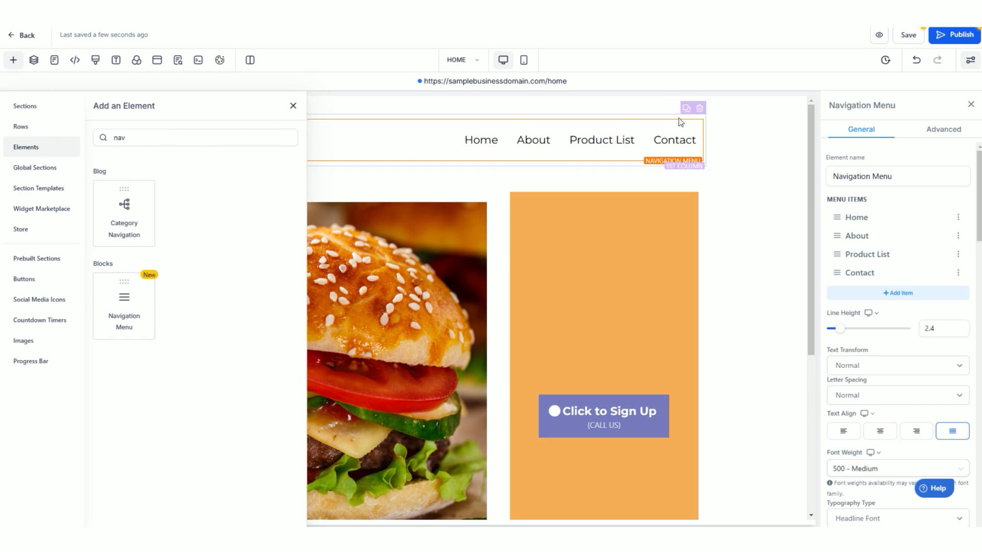
pyautogui.click(293, 105)
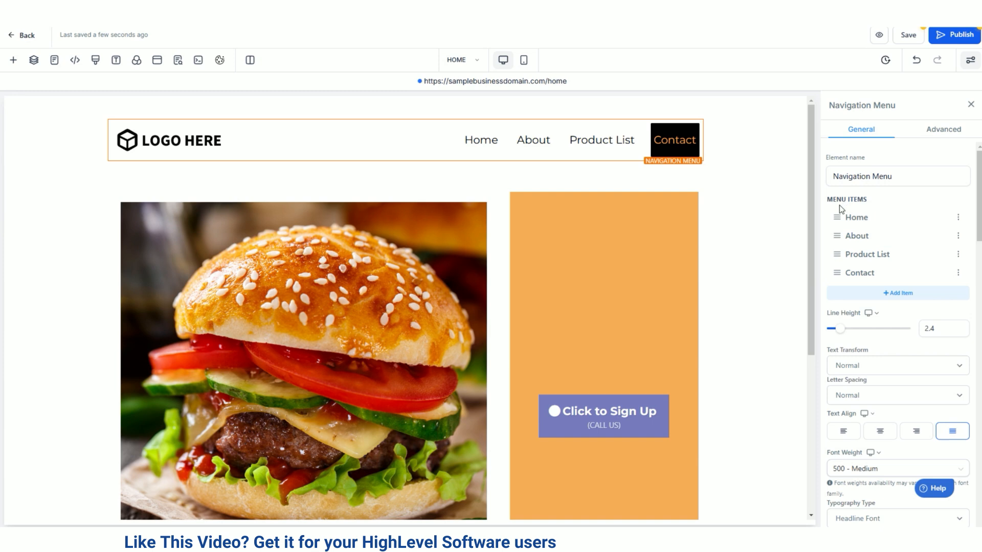
# Add a mega menu item to the navigation menu and title it HOME
pyautogui.click(903, 302)
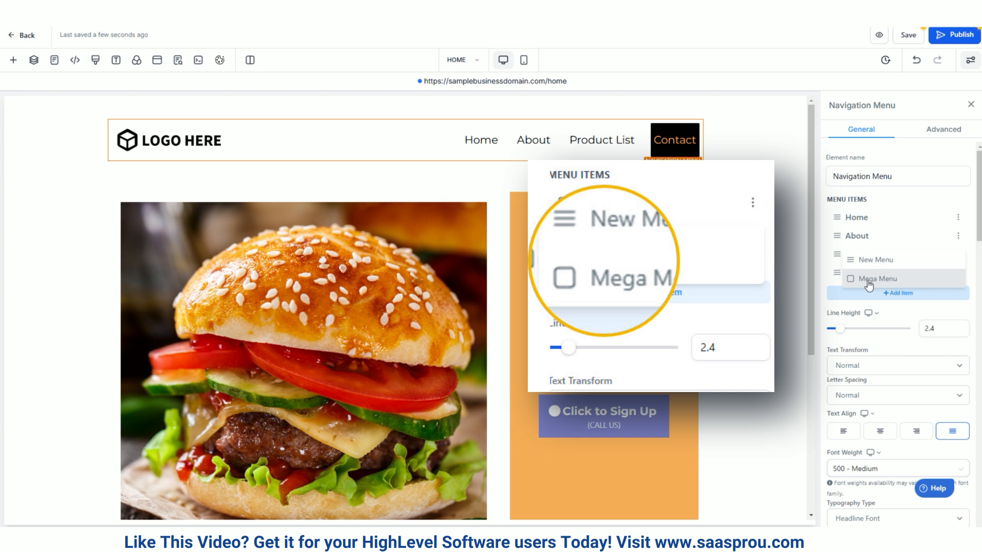
pyautogui.click(868, 280)
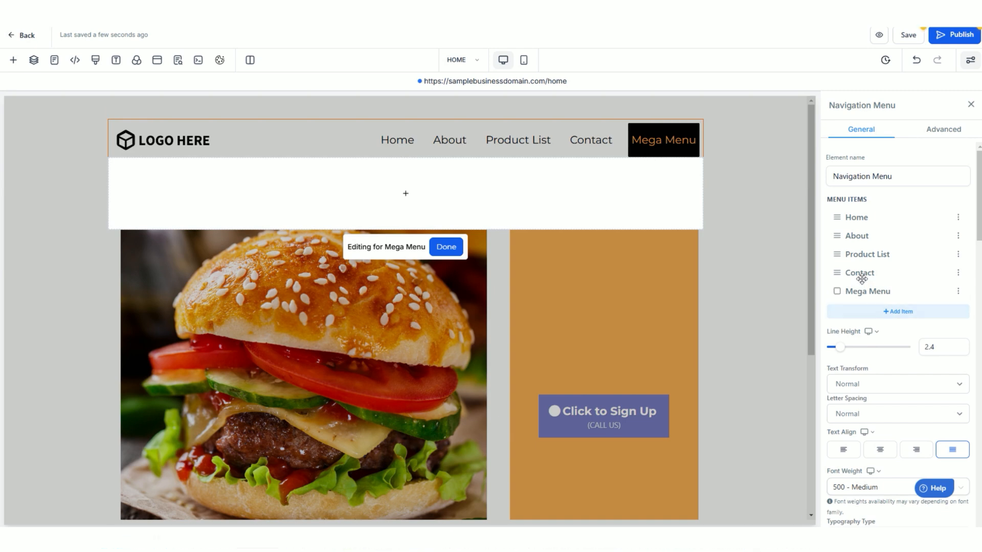
pyautogui.click(958, 291)
pyautogui.moveTo(466, 273); pyautogui.dragTo(373, 282)
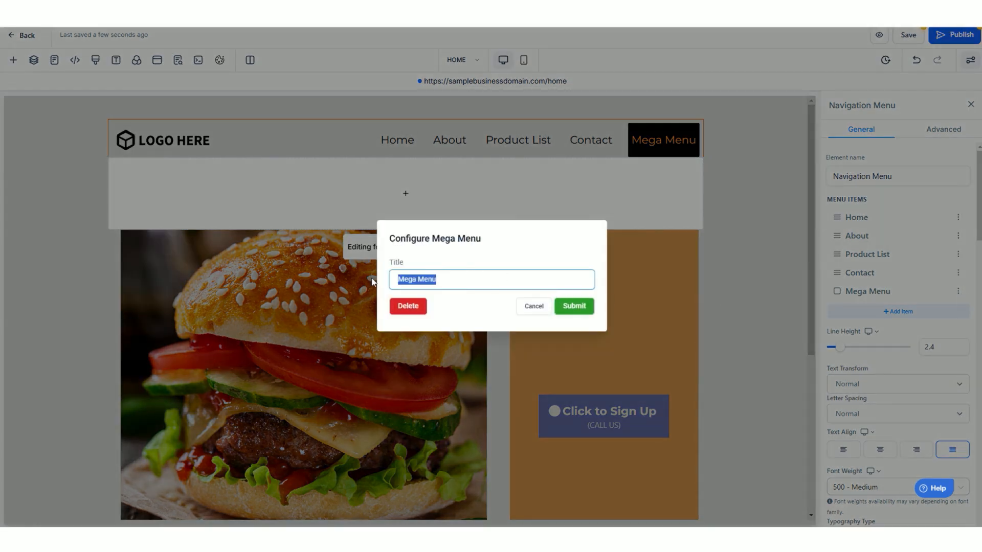
pyautogui.write('HOME')
pyautogui.click(574, 306)
# Add a second mega menu item to the navigation menu and title it ABOUT
pyautogui.click(890, 310)
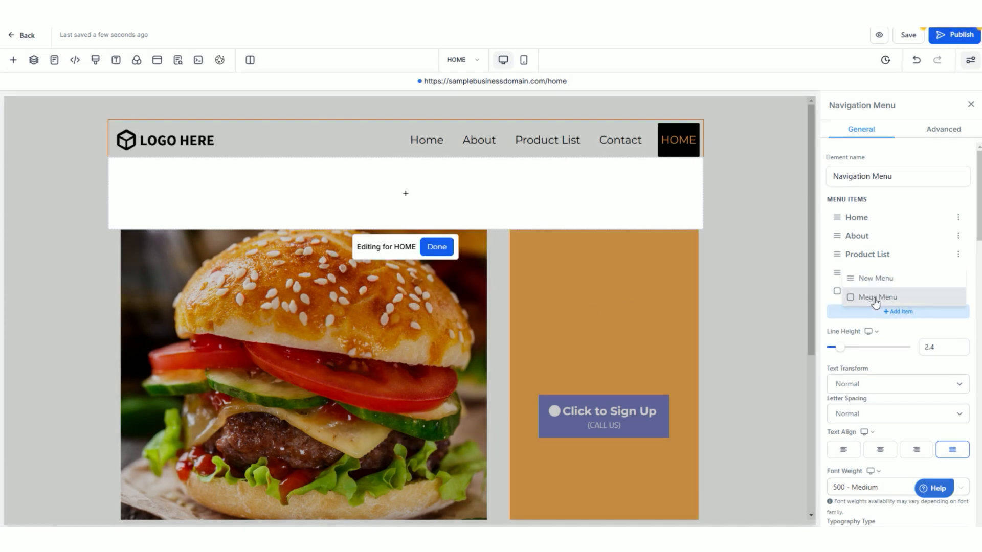
pyautogui.click(875, 298)
pyautogui.click(958, 310)
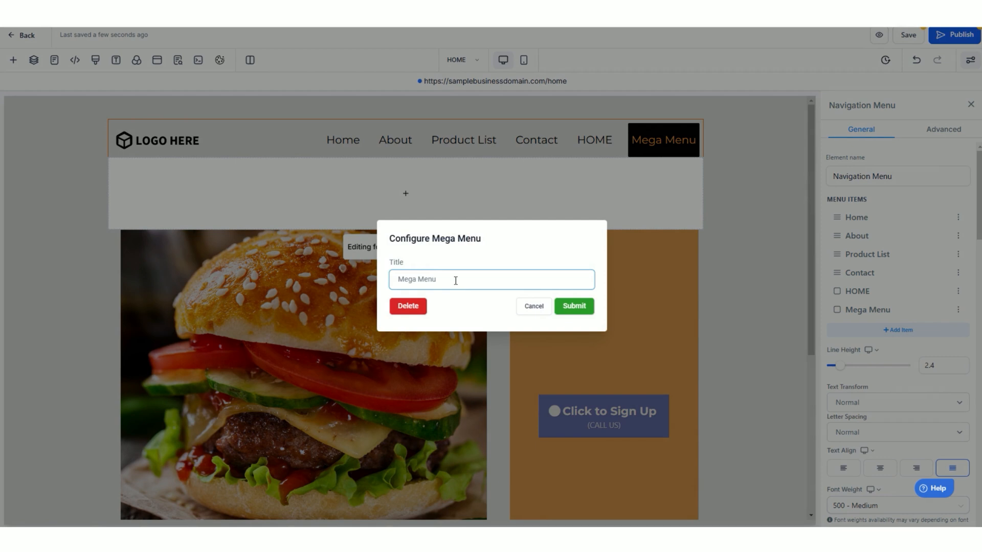
pyautogui.moveTo(454, 280); pyautogui.dragTo(387, 284)
pyautogui.write('ABOUT')
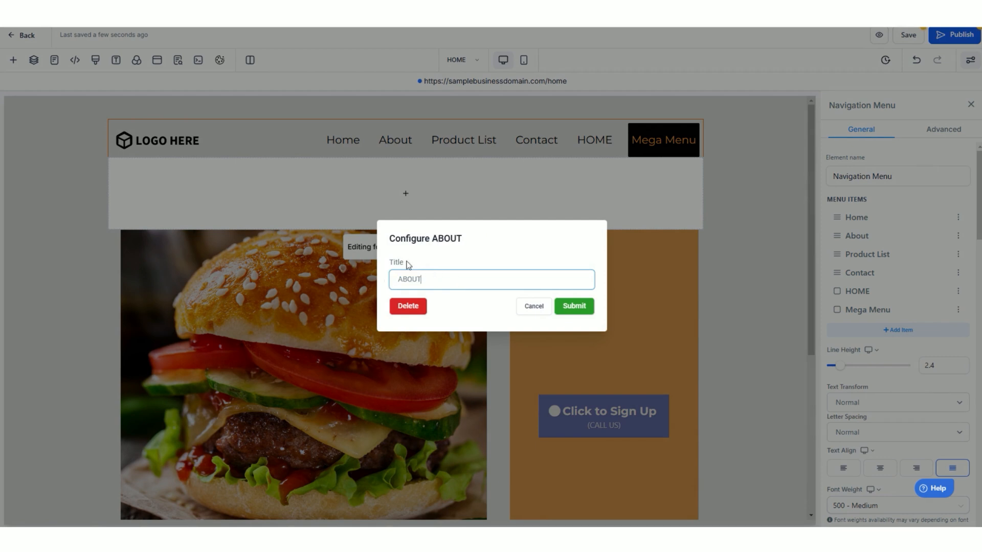
pyautogui.press('Return')
# Add a third mega menu item to the navigation menu and title it SERVICES/PRODUCTS
pyautogui.click(892, 336)
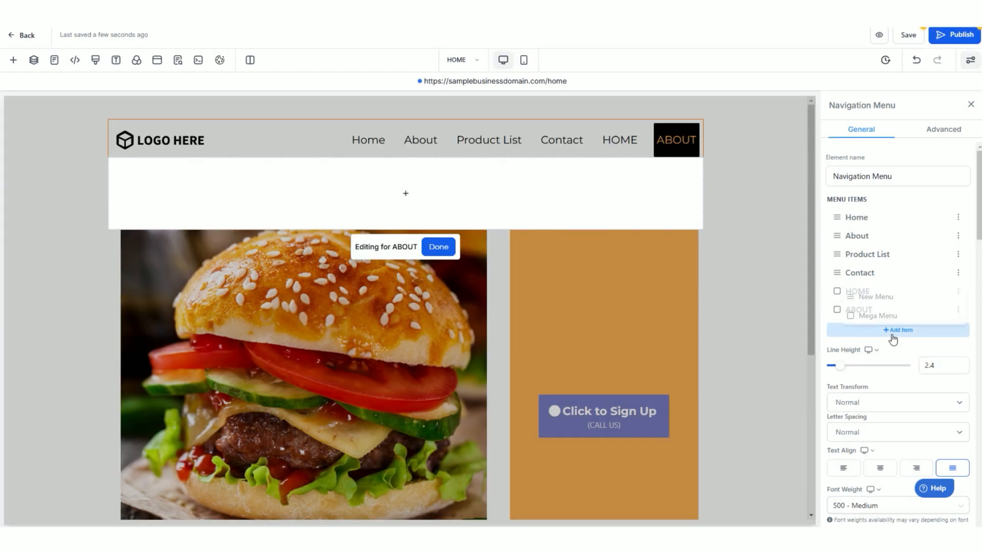
pyautogui.click(875, 316)
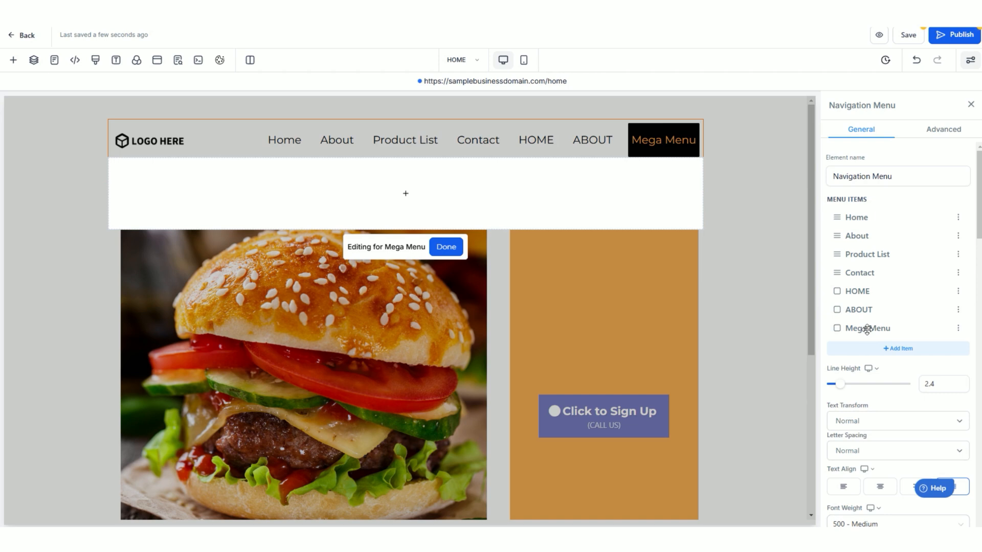
pyautogui.click(952, 327)
pyautogui.write('SERVICES/PRODUC')
pyautogui.click(574, 306)
# Delete the original Home, About, Product List and Contact items from the navigation menu
pyautogui.scroll(-2, 861, 310)
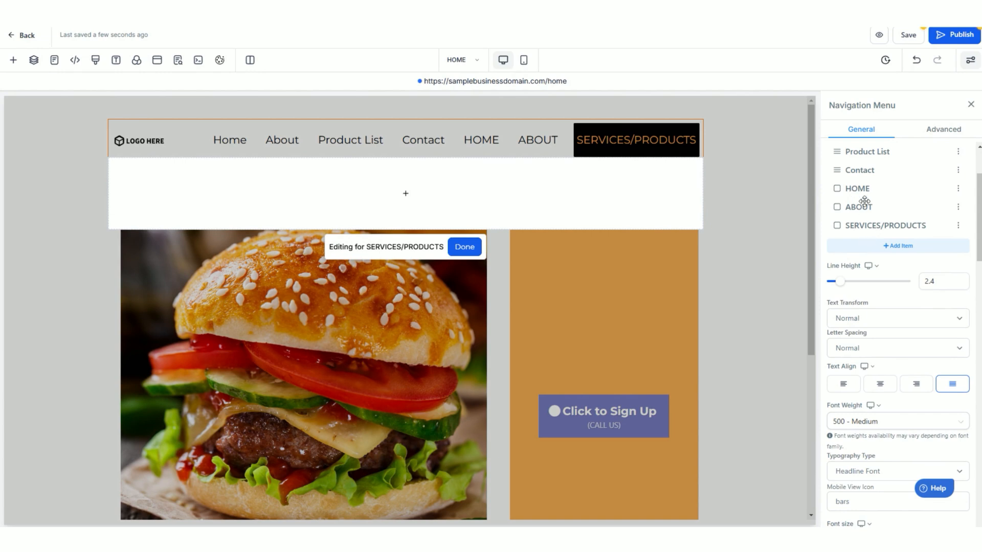
pyautogui.scroll(2, 869, 205)
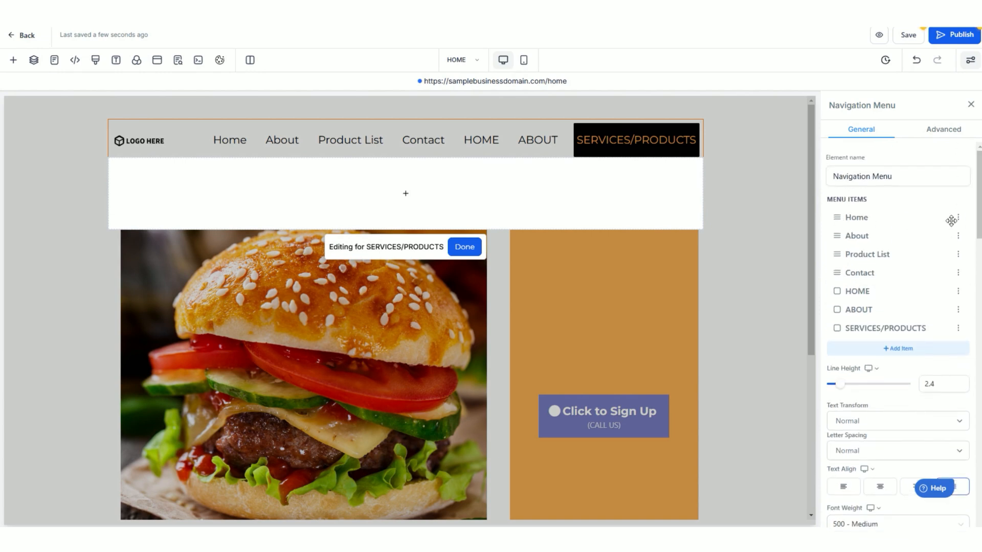
pyautogui.click(950, 221)
pyautogui.click(419, 358)
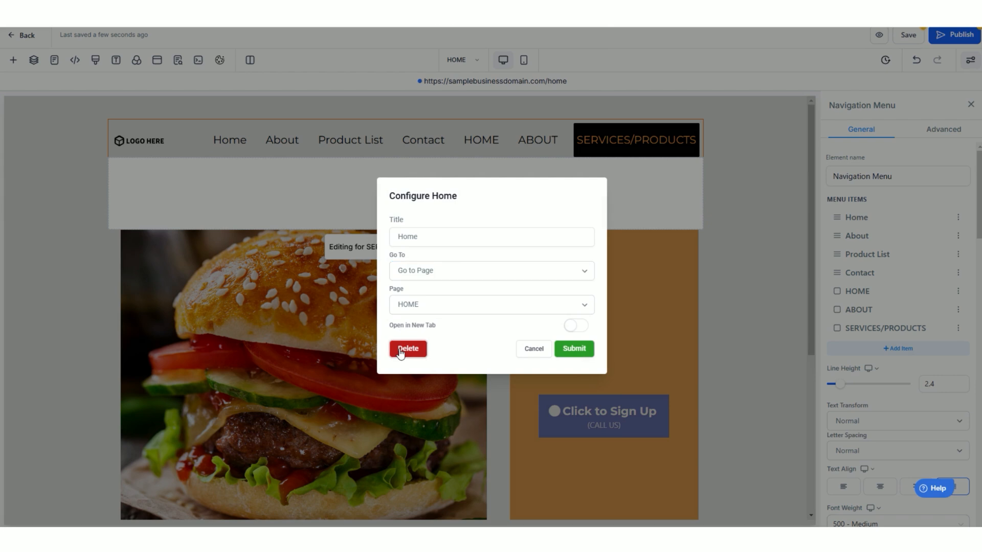
pyautogui.click(537, 88)
pyautogui.click(920, 219)
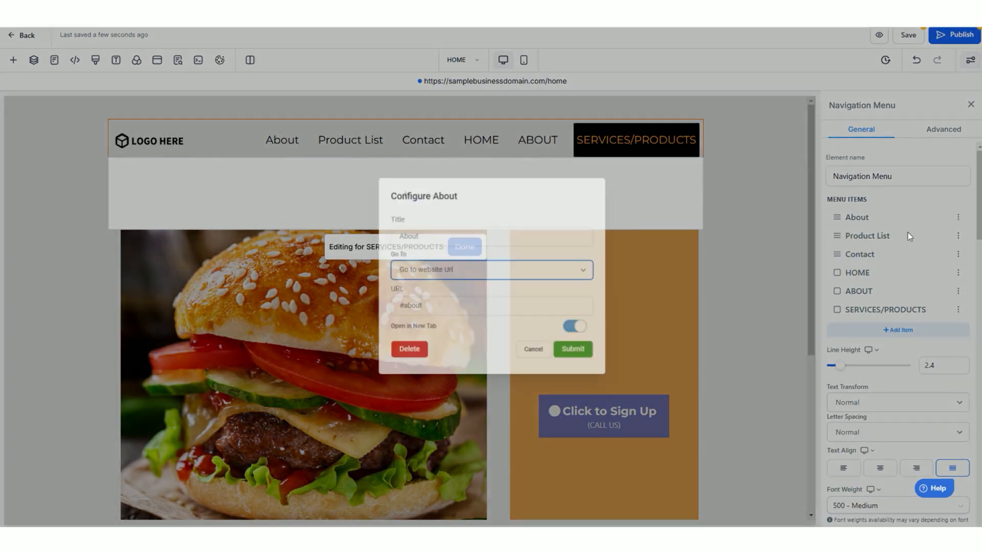
pyautogui.click(408, 350)
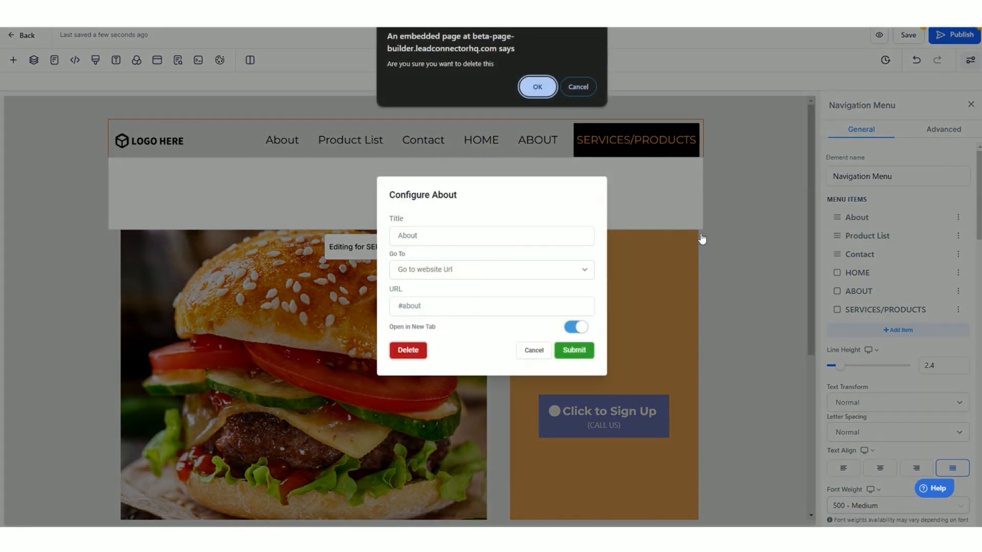
pyautogui.click(522, 89)
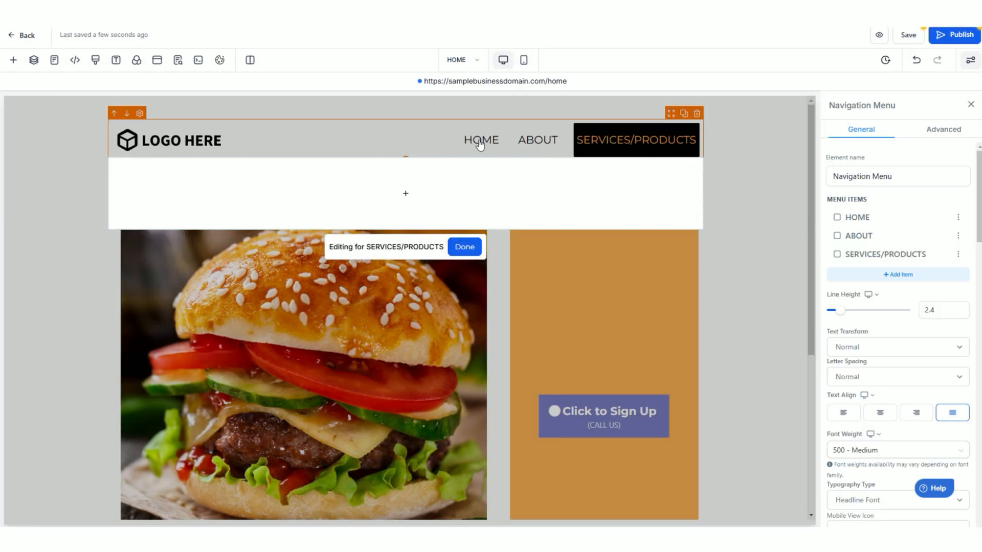
# View the mega menu editing areas for HOME, ABOUT and SERVICES/PRODUCTS, ending with HOME open for editing
pyautogui.click(480, 143)
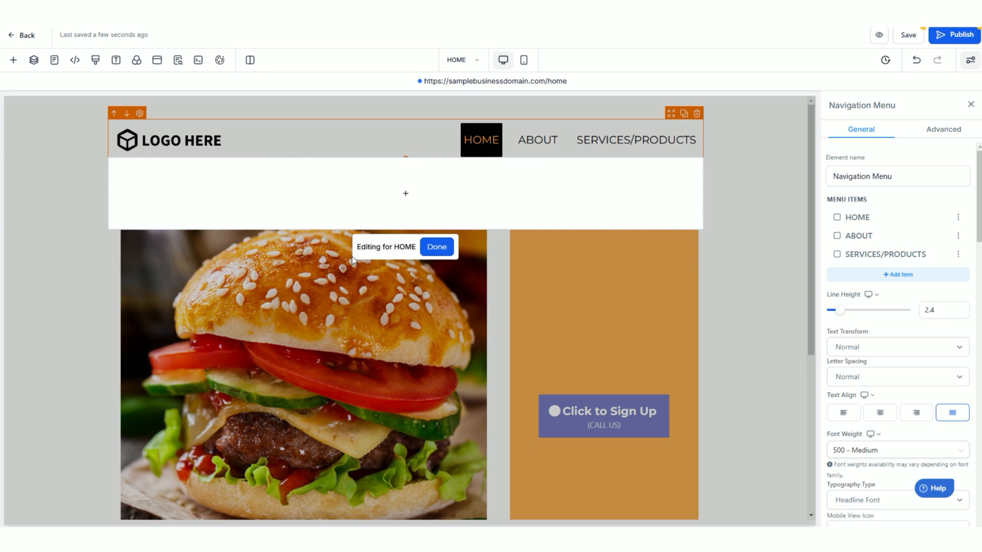
pyautogui.click(450, 249)
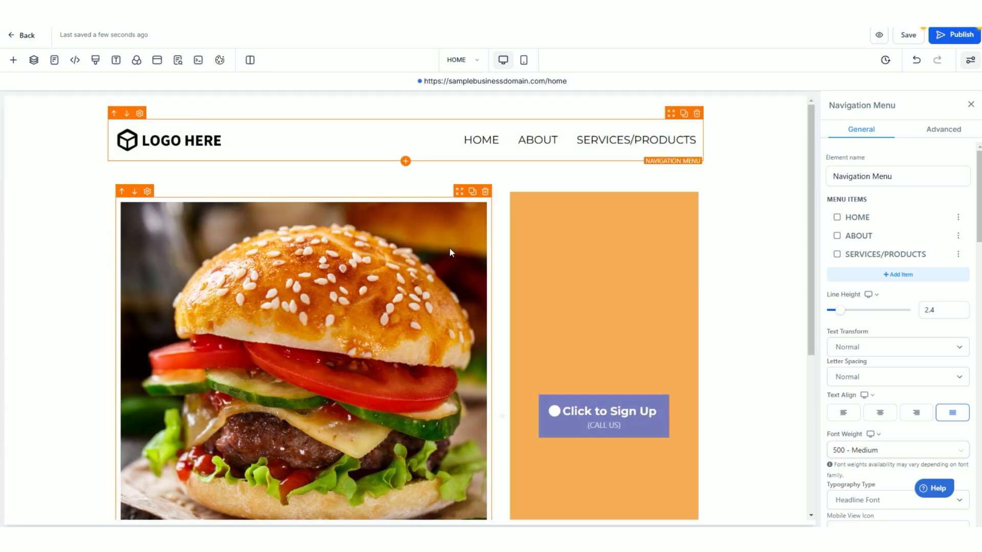
pyautogui.click(537, 145)
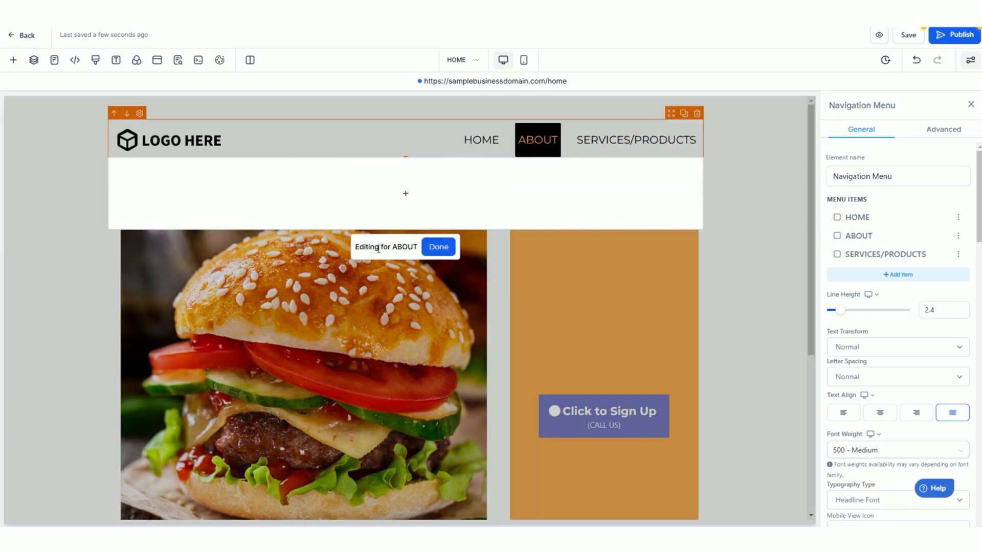
pyautogui.click(443, 255)
pyautogui.click(636, 147)
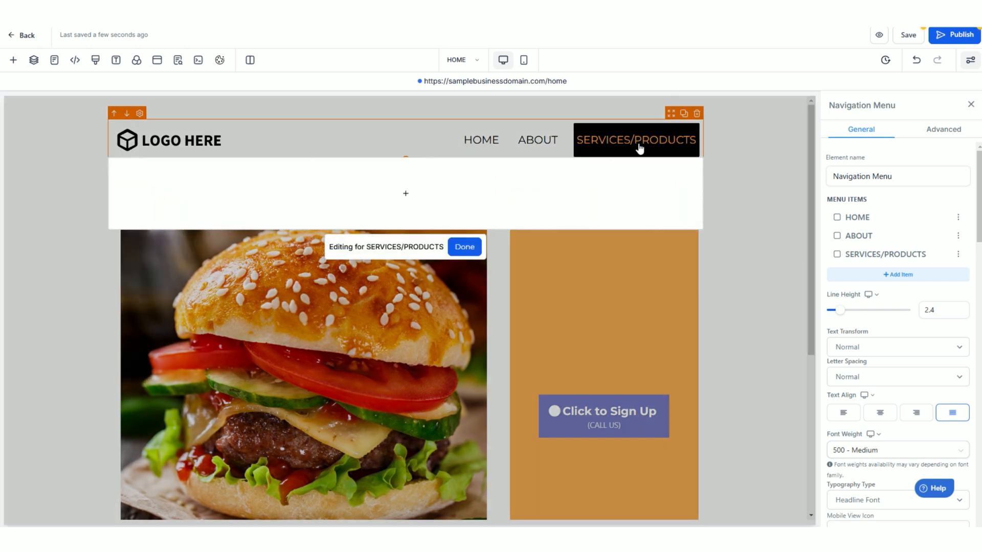
pyautogui.click(482, 145)
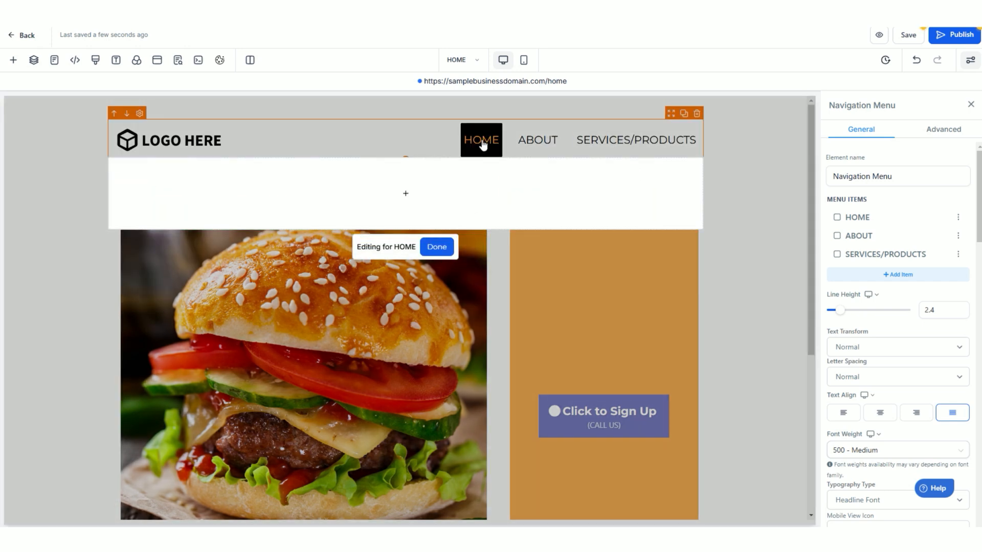
# Check the ABOUT and SERVICES/PRODUCTS mega menu areas and return to editing HOME
pyautogui.click(534, 143)
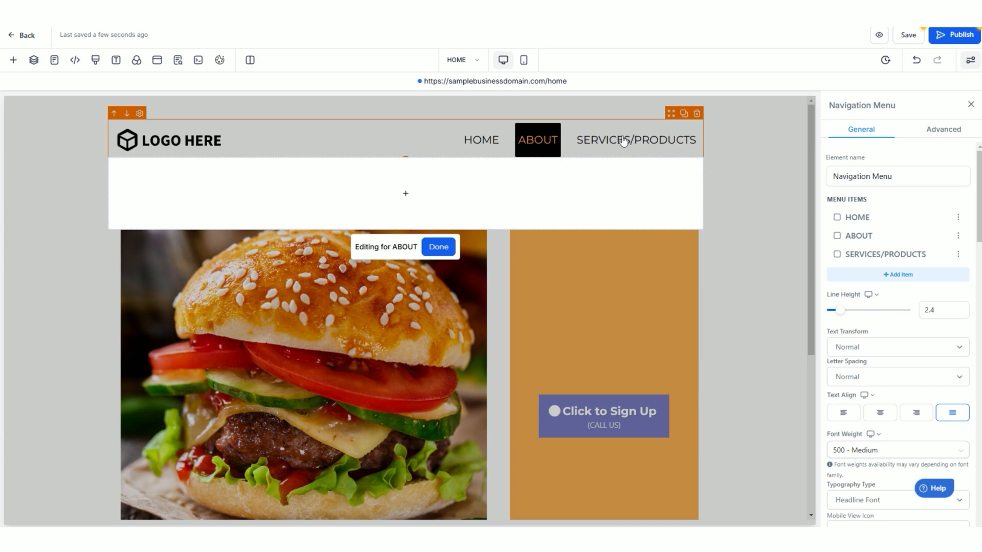
pyautogui.click(635, 142)
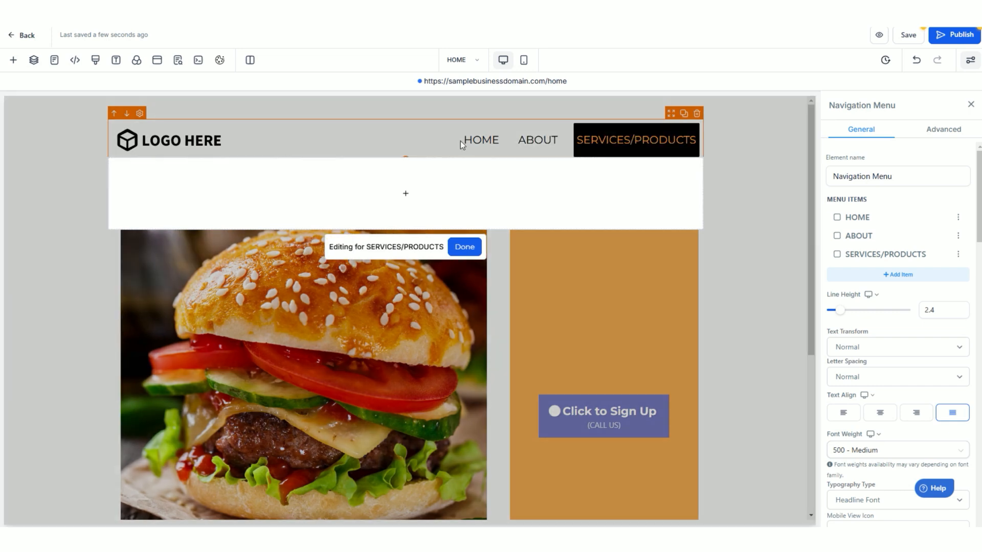
pyautogui.click(480, 143)
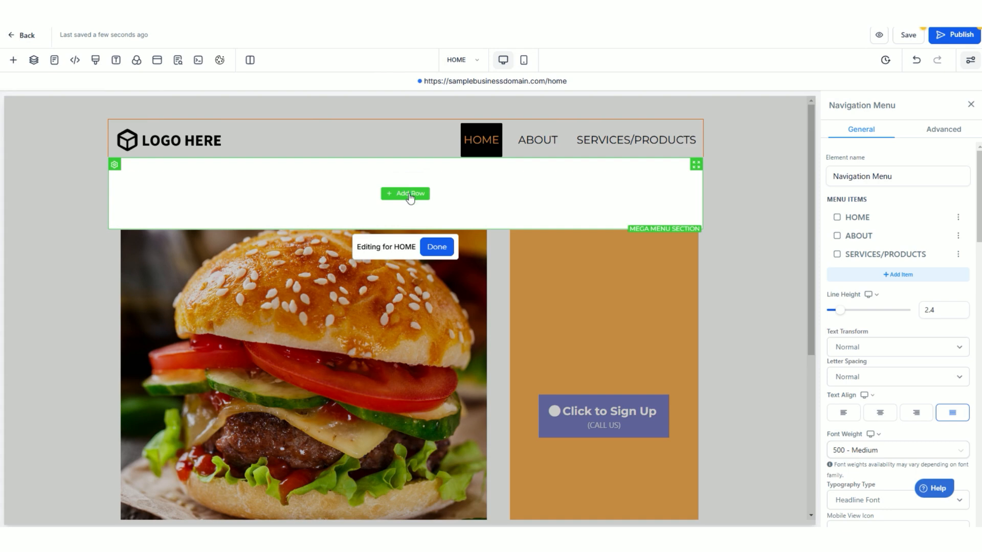
# Add a 3-column row to the HOME mega menu and duplicate its middle column
pyautogui.click(409, 198)
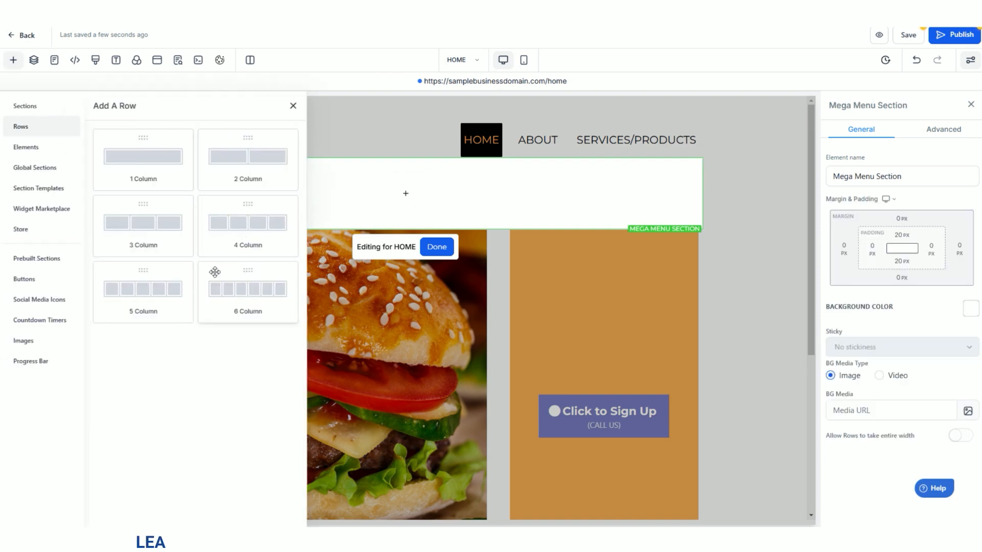
pyautogui.moveTo(134, 230); pyautogui.dragTo(430, 210)
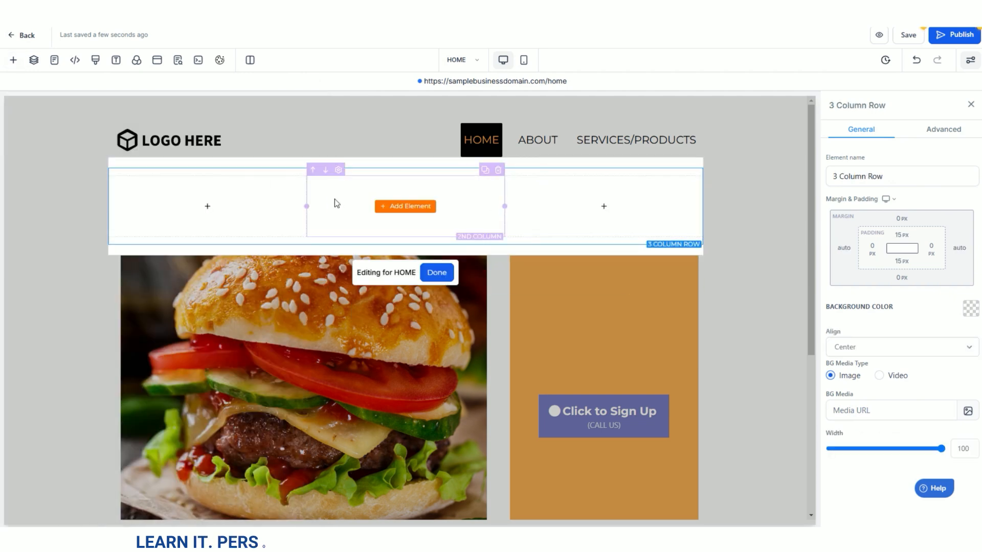
pyautogui.click(489, 173)
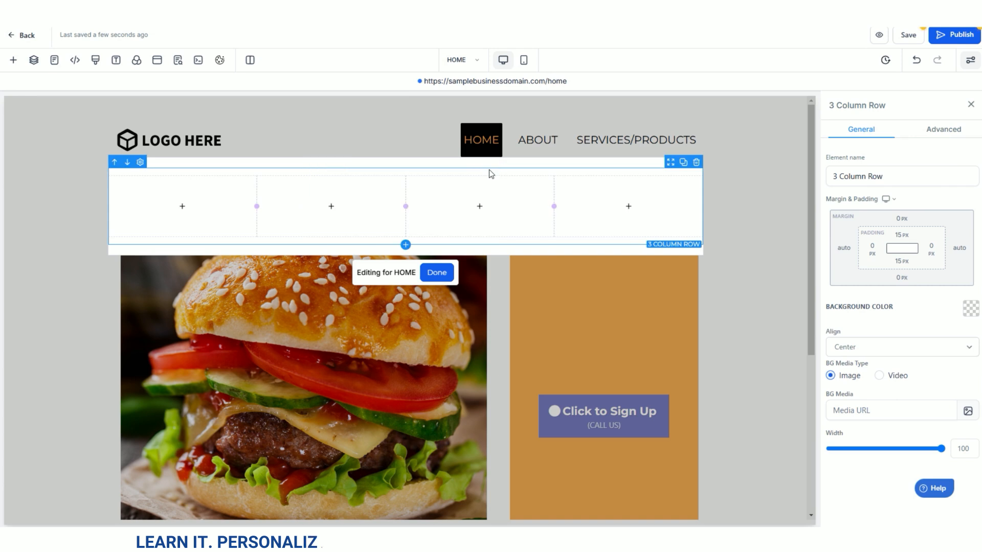
# Duplicate the whole four-column row and delete the copy beneath it
pyautogui.click(683, 170)
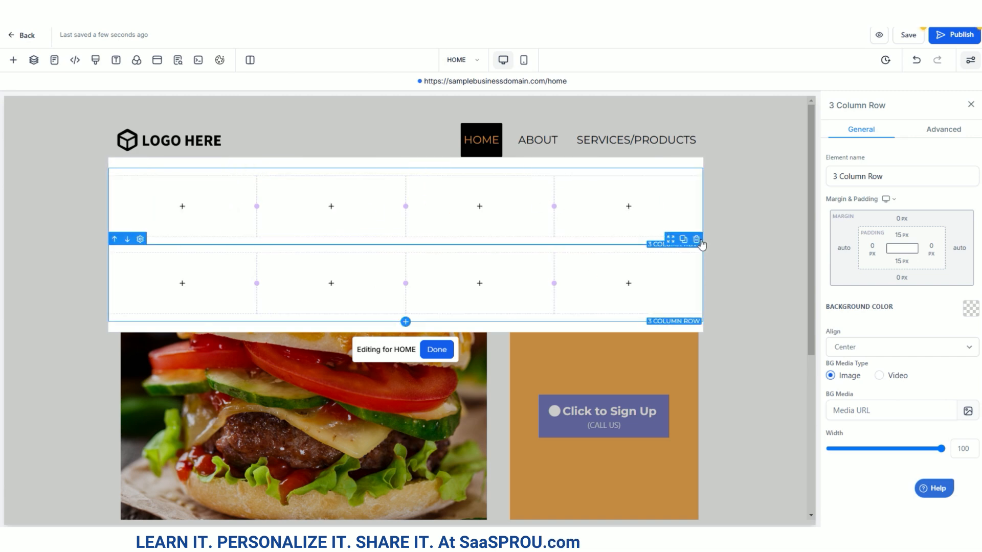
pyautogui.click(696, 240)
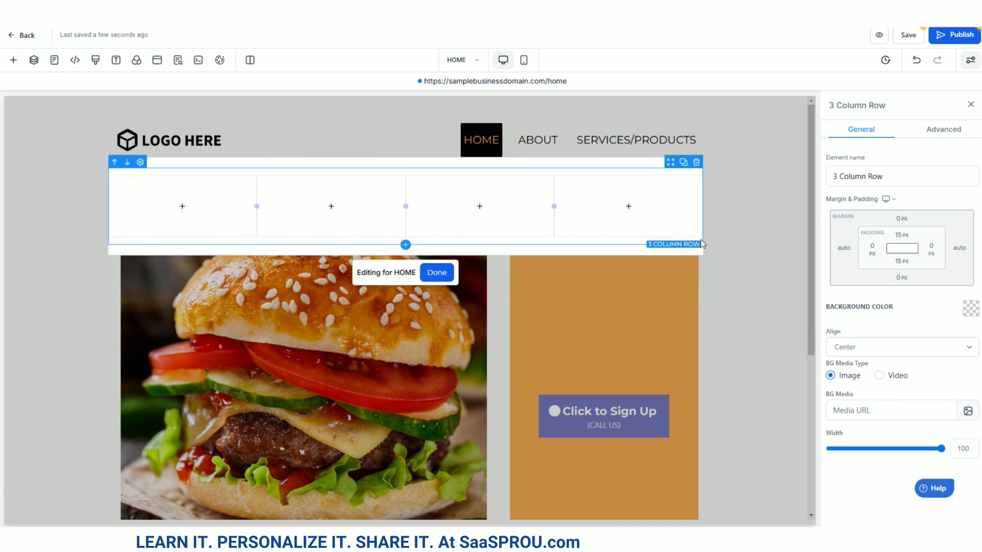
# Add an Image element to the first column of the HOME row and a Button element beneath it
pyautogui.click(171, 207)
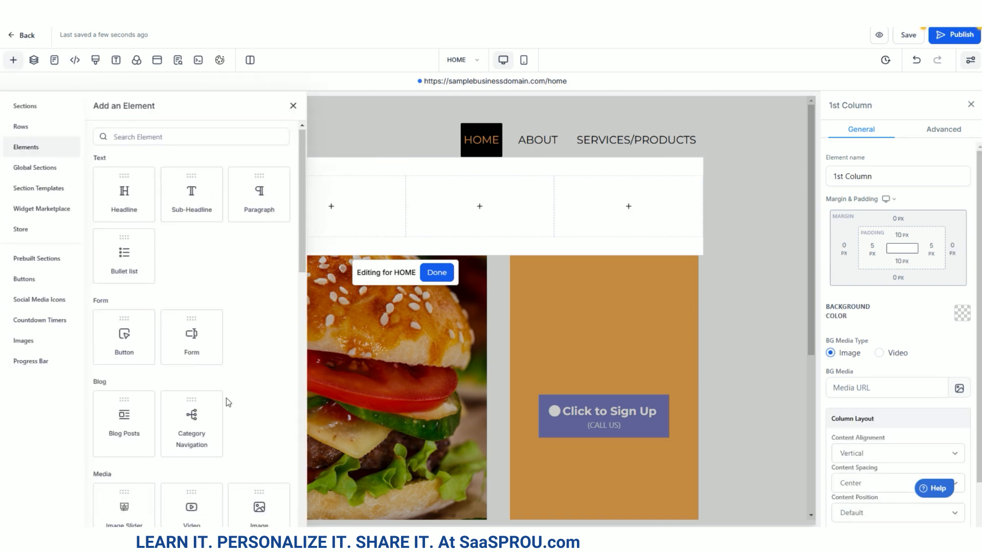
pyautogui.scroll(-2, 226, 402)
pyautogui.moveTo(259, 409); pyautogui.dragTo(181, 225)
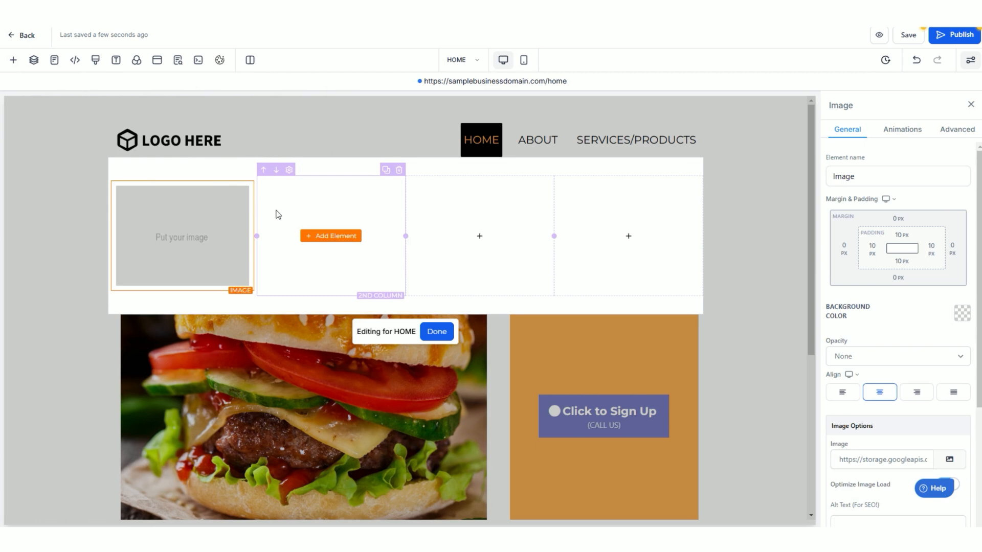
pyautogui.moveTo(99, 235); pyautogui.dragTo(156, 286)
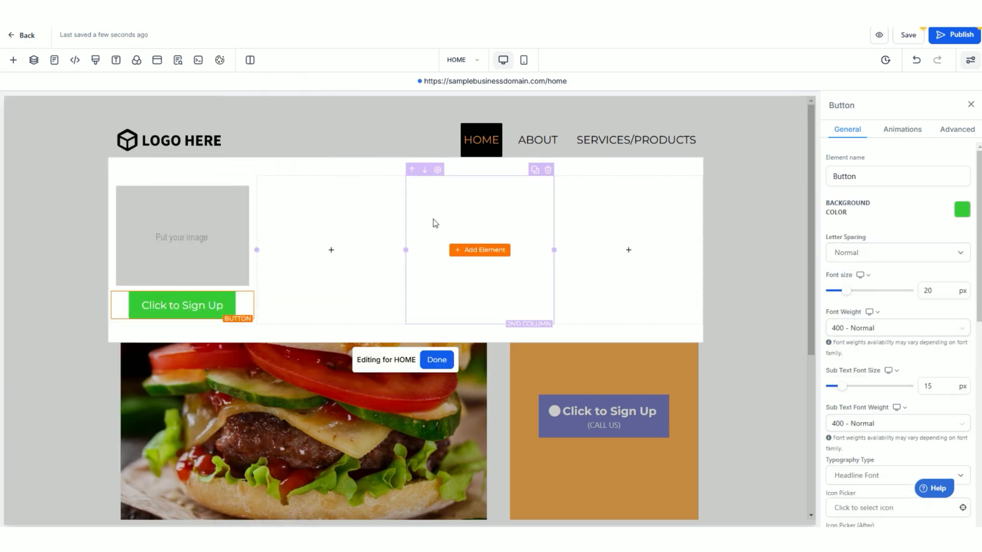
# Insert a Sub-Headline element between the image and the button in the first column
pyautogui.click(195, 225)
pyautogui.click(188, 306)
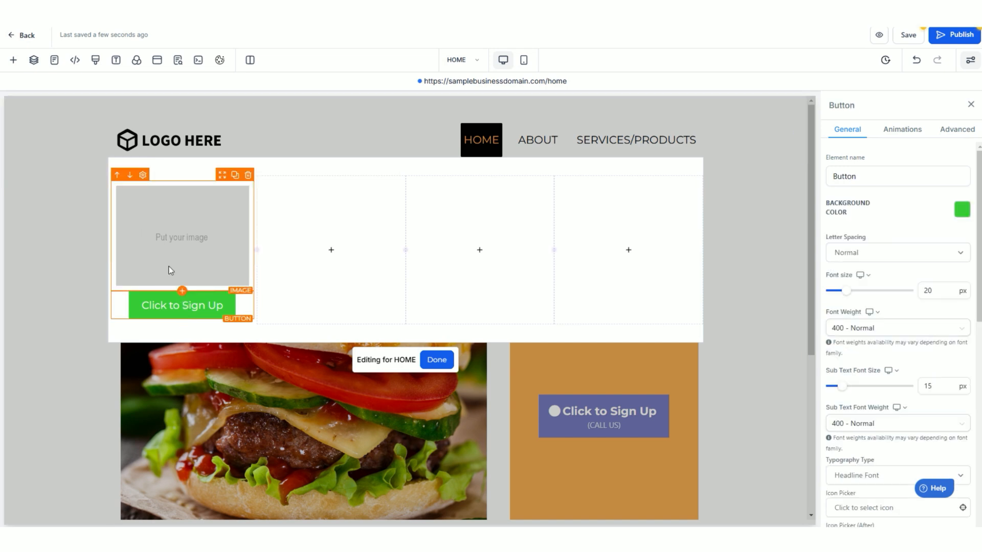
pyautogui.click(181, 290)
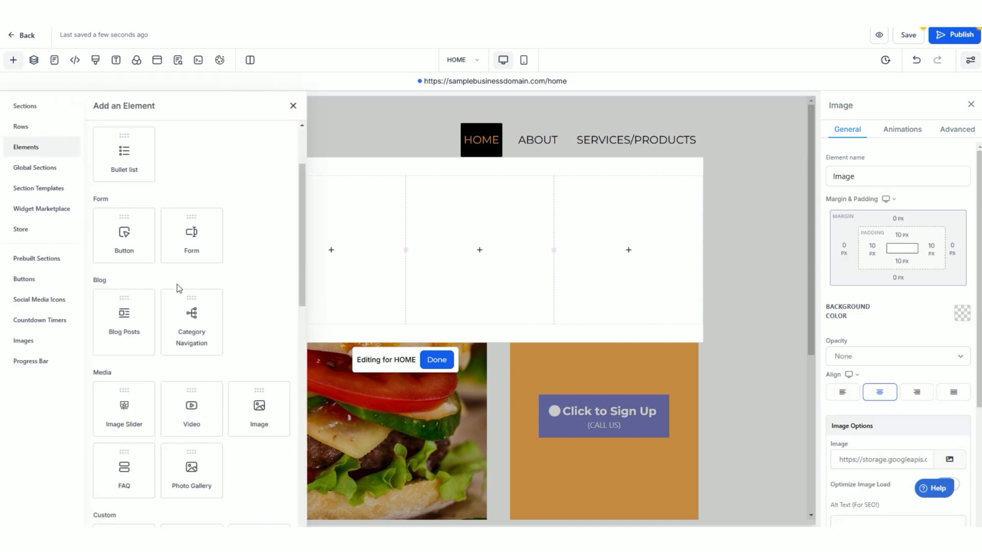
pyautogui.scroll(-2, 234, 398)
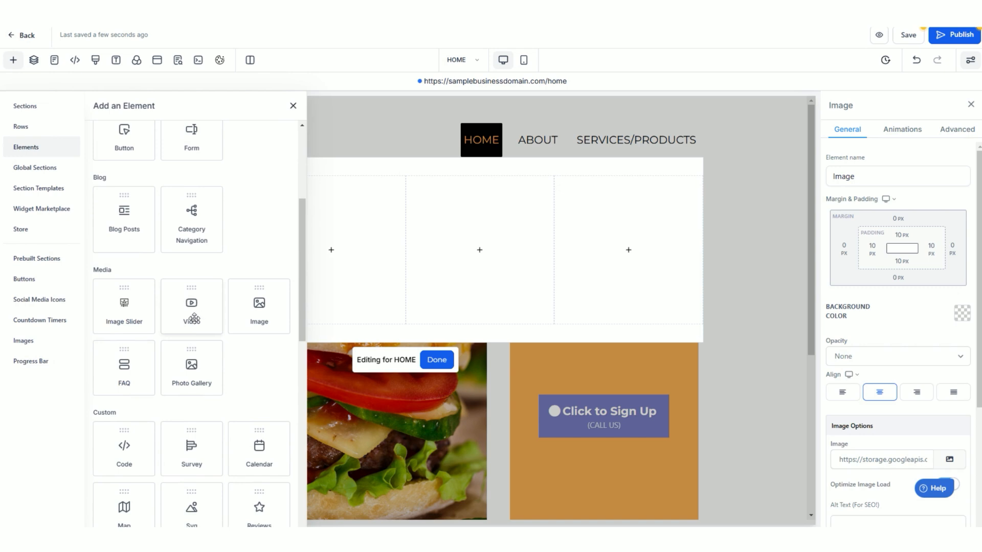
pyautogui.scroll(-2, 123, 370)
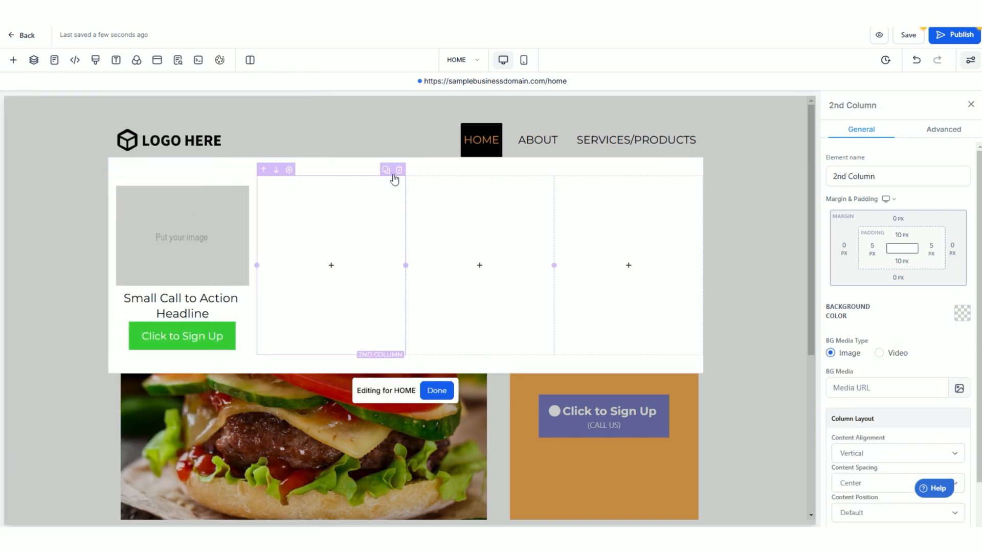
# Delete the three empty columns from the HOME row, keeping only the column with the image, headline and button
pyautogui.click(399, 171)
pyautogui.click(498, 171)
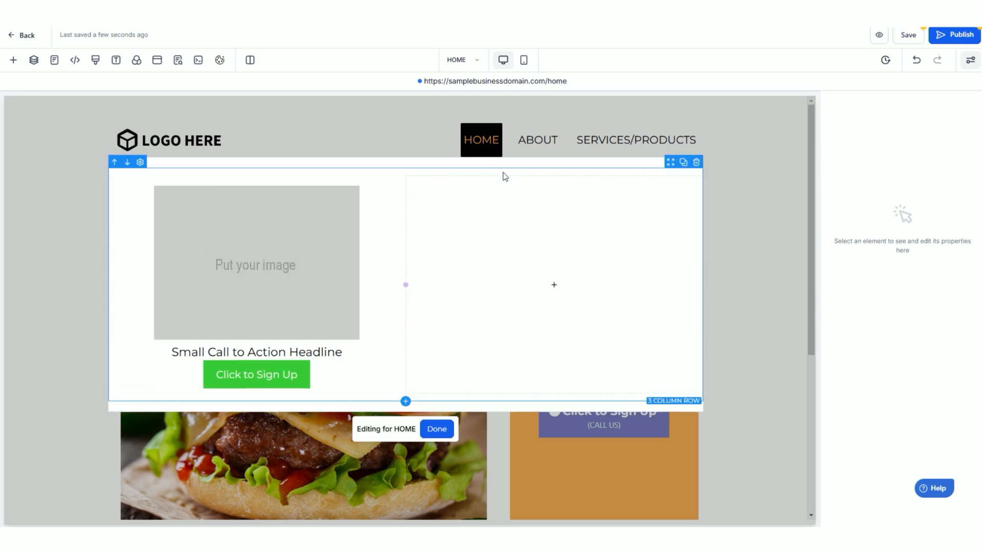
pyautogui.click(696, 170)
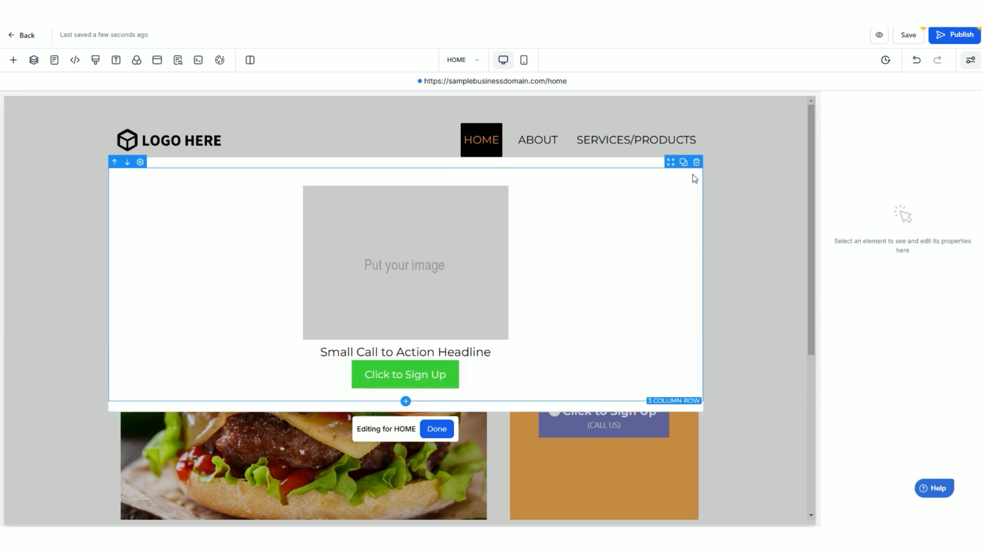
# Duplicate the single-column row with the image, headline and button and delete one of the two rows
pyautogui.click(683, 164)
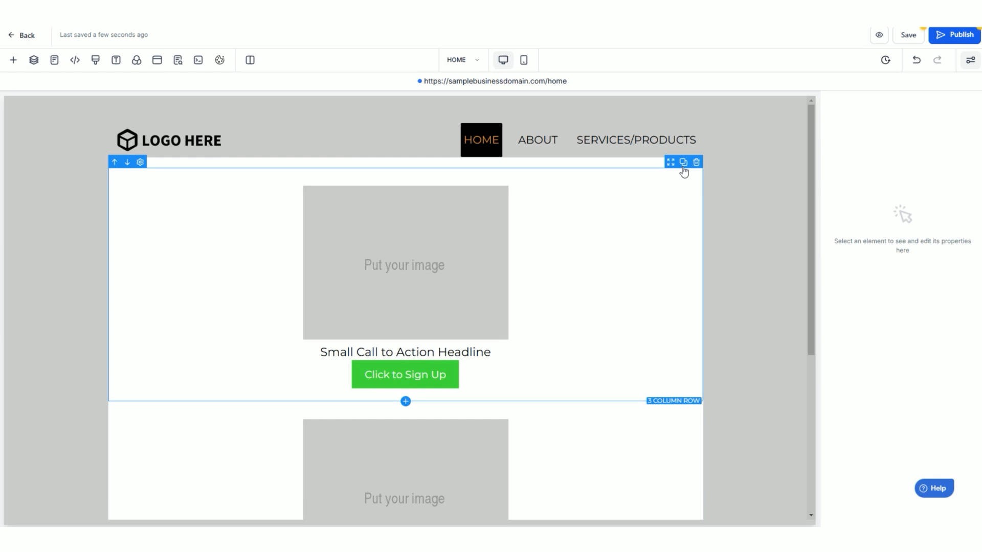
pyautogui.click(696, 163)
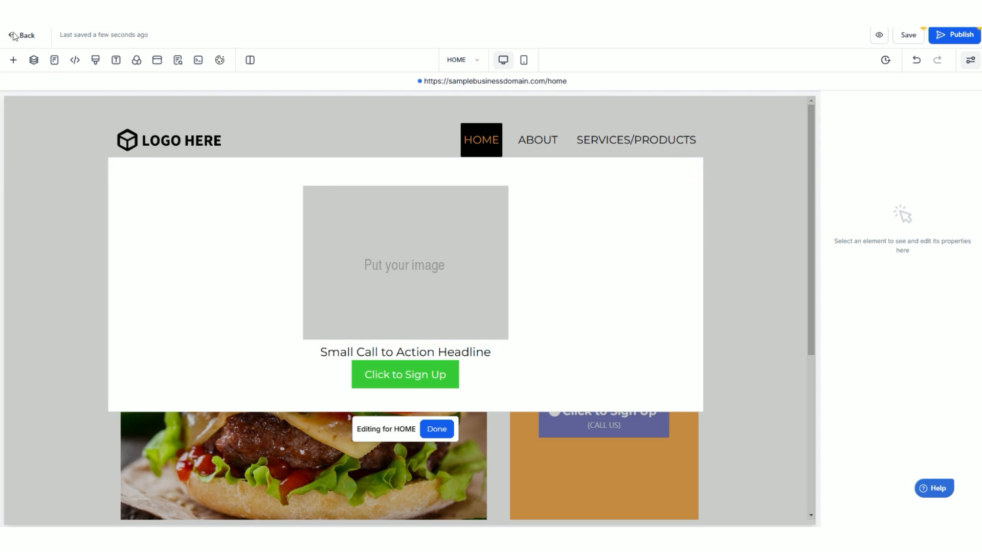
# Add a 2-column row above the image row in the HOME mega menu
pyautogui.click(13, 60)
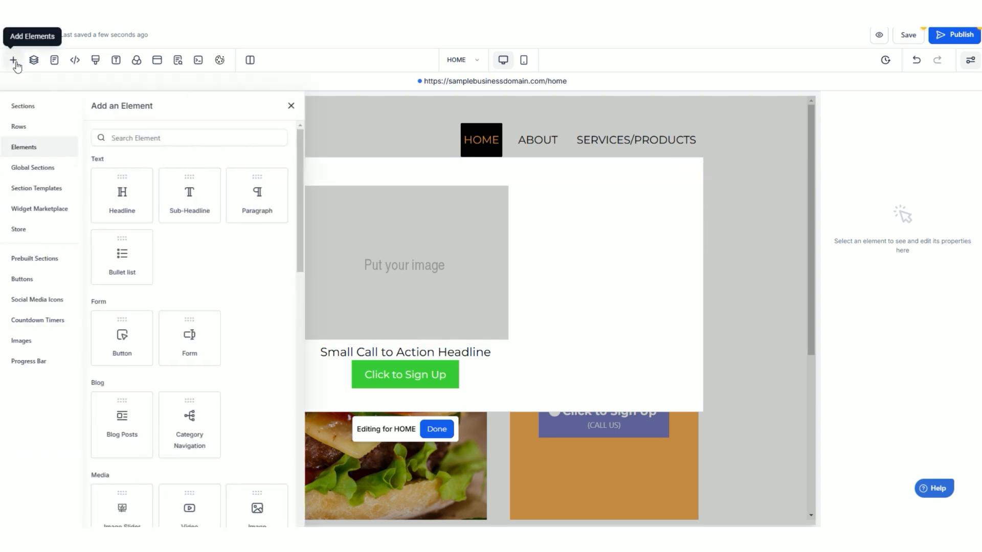
pyautogui.click(31, 135)
pyautogui.moveTo(228, 158); pyautogui.dragTo(451, 207)
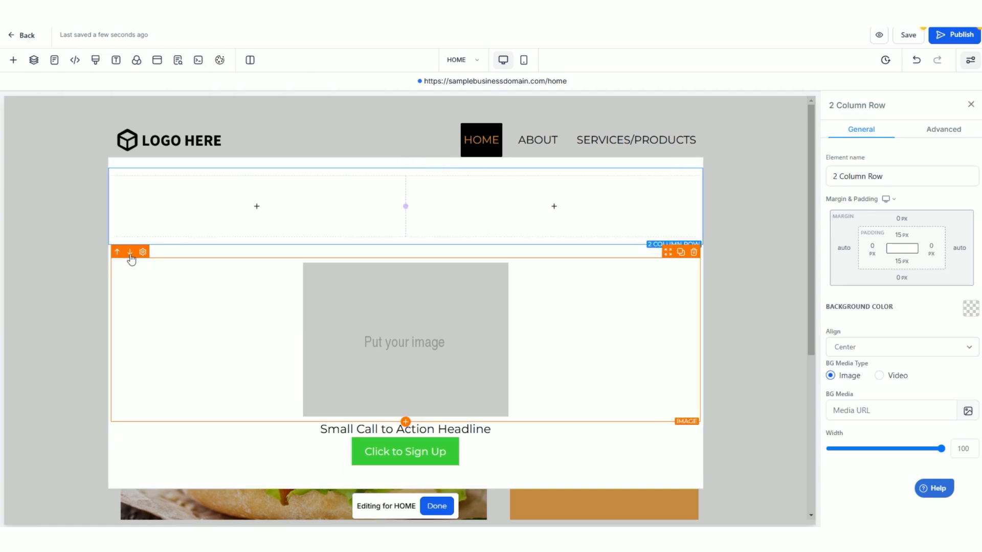
# Move the column with the image, headline and button into the new row as its first column, and finish editing HOME
pyautogui.moveTo(118, 251); pyautogui.dragTo(672, 239)
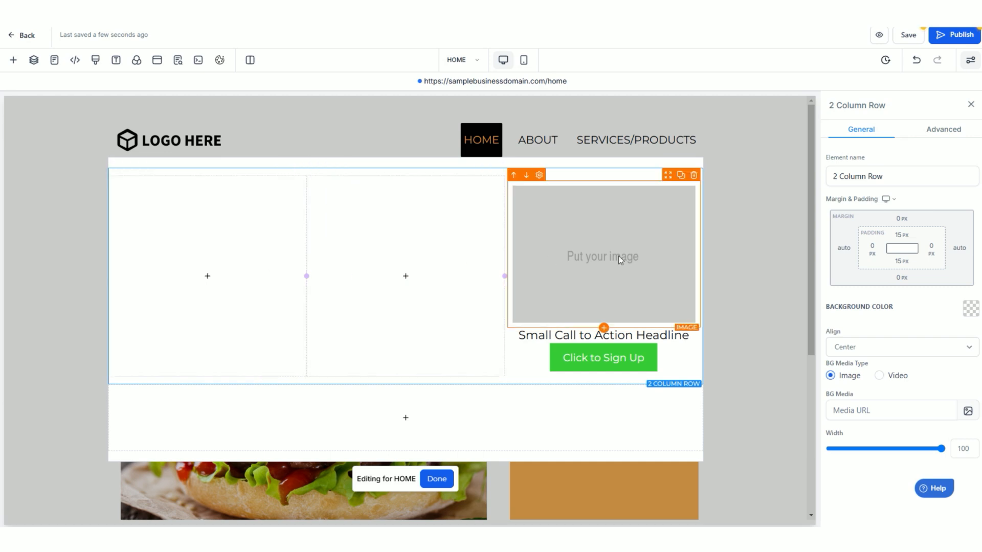
pyautogui.click(510, 169)
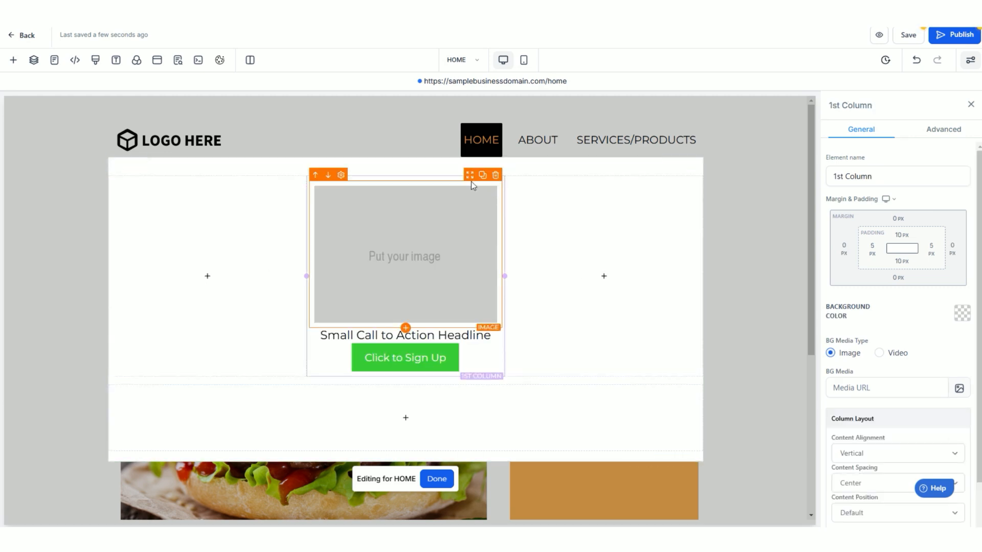
pyautogui.click(314, 174)
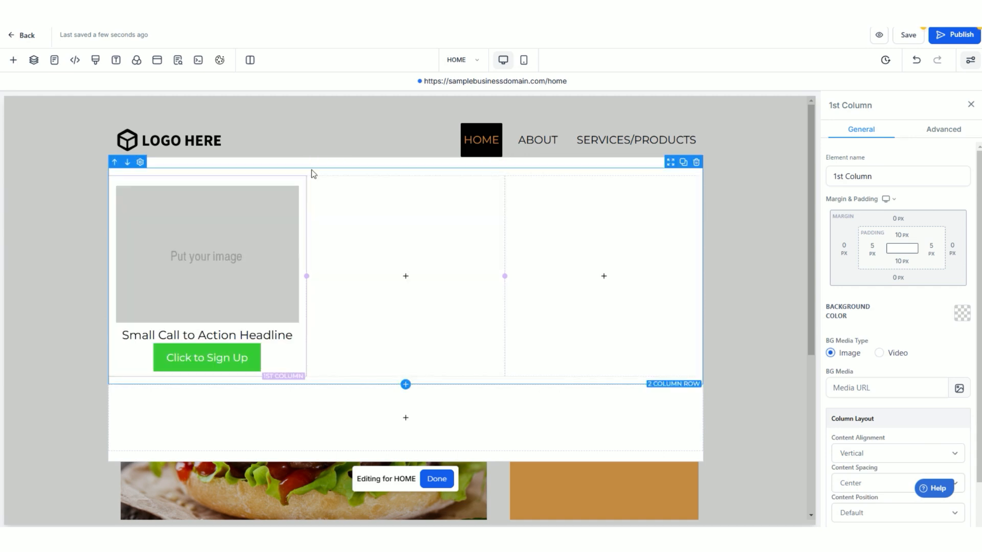
pyautogui.click(438, 482)
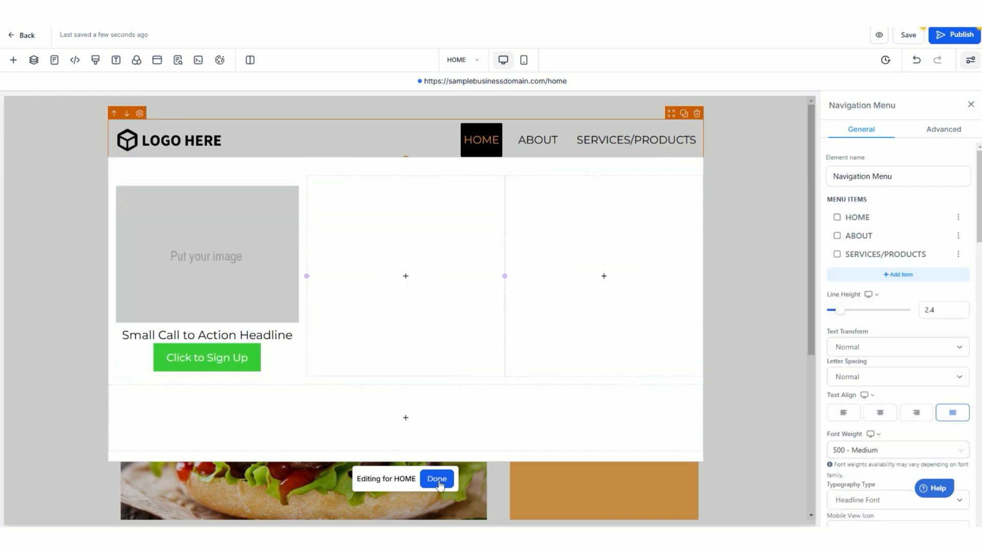
pyautogui.click(438, 482)
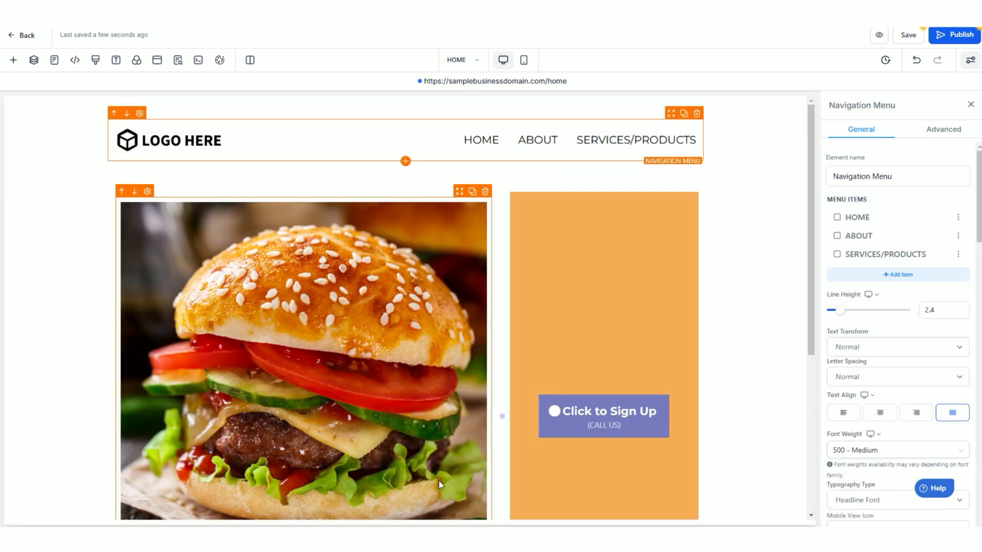
# Open the ABOUT mega menu for editing and add a 2-column row to it
pyautogui.click(541, 142)
pyautogui.click(416, 200)
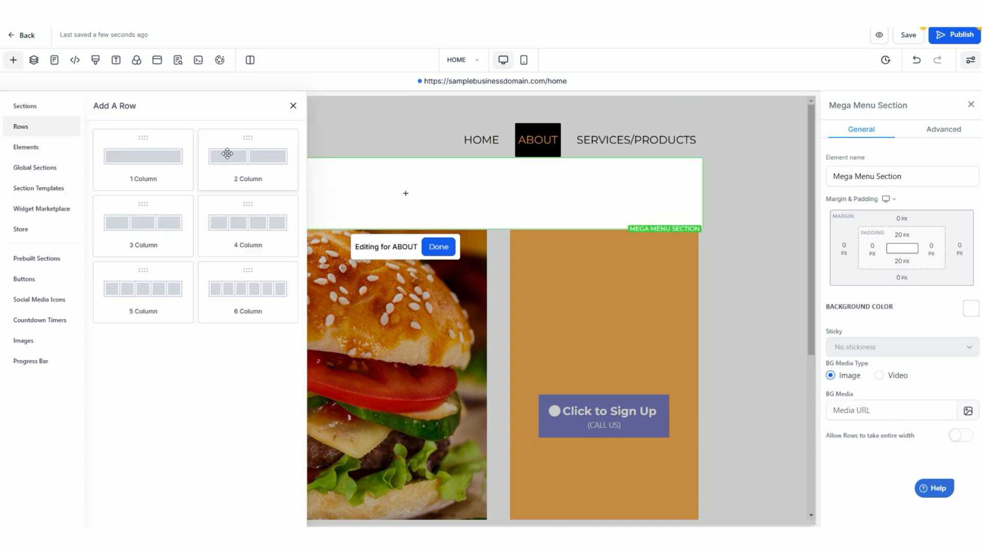
pyautogui.moveTo(240, 158); pyautogui.dragTo(401, 189)
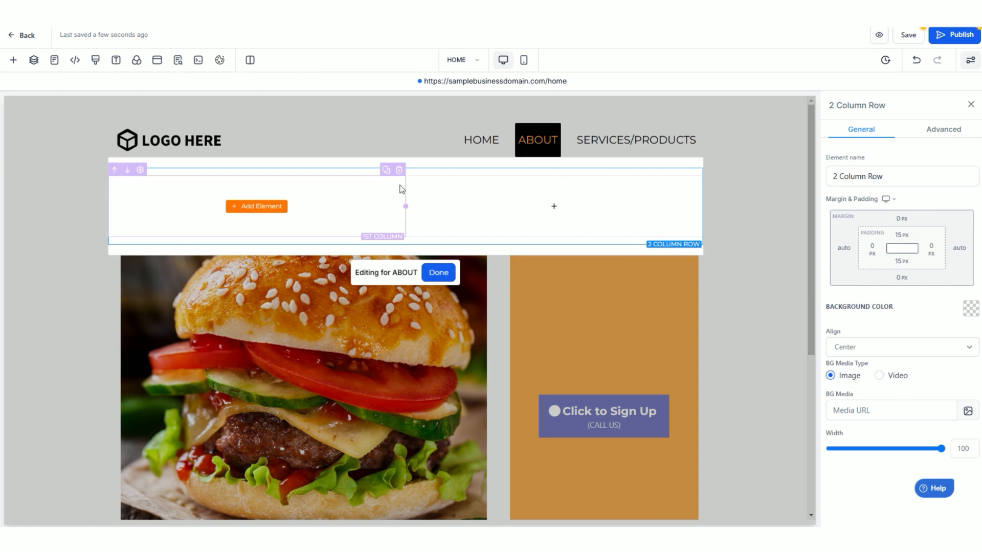
# Add a Headline element to the first column of the ABOUT row and an Image element beneath it
pyautogui.click(253, 207)
pyautogui.moveTo(121, 192); pyautogui.dragTo(341, 196)
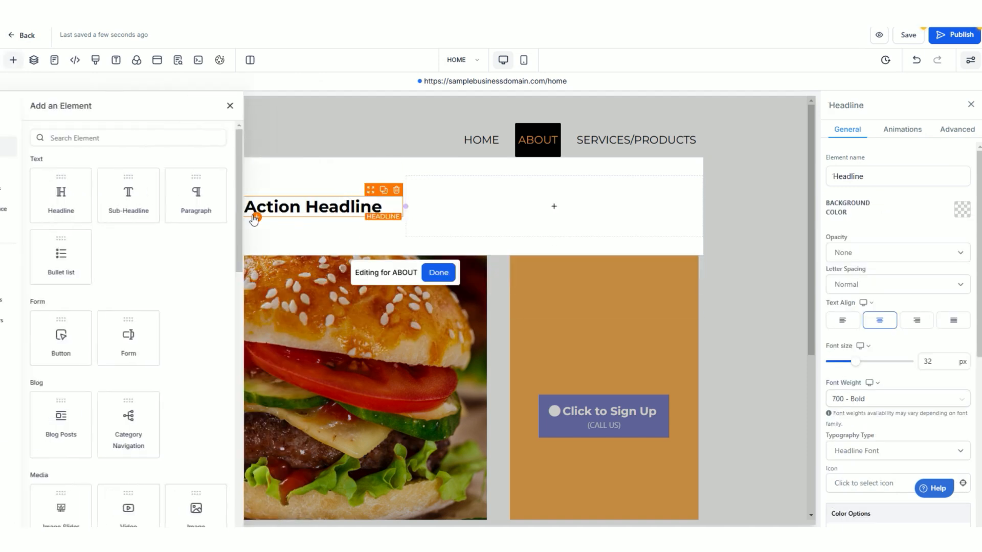
pyautogui.scroll(-2, 191, 399)
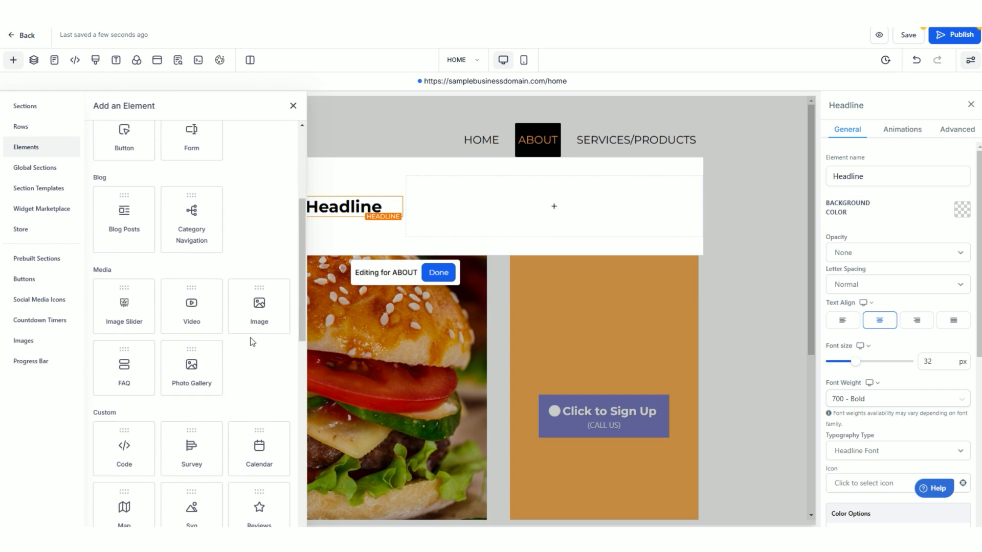
pyautogui.moveTo(257, 318); pyautogui.dragTo(338, 217)
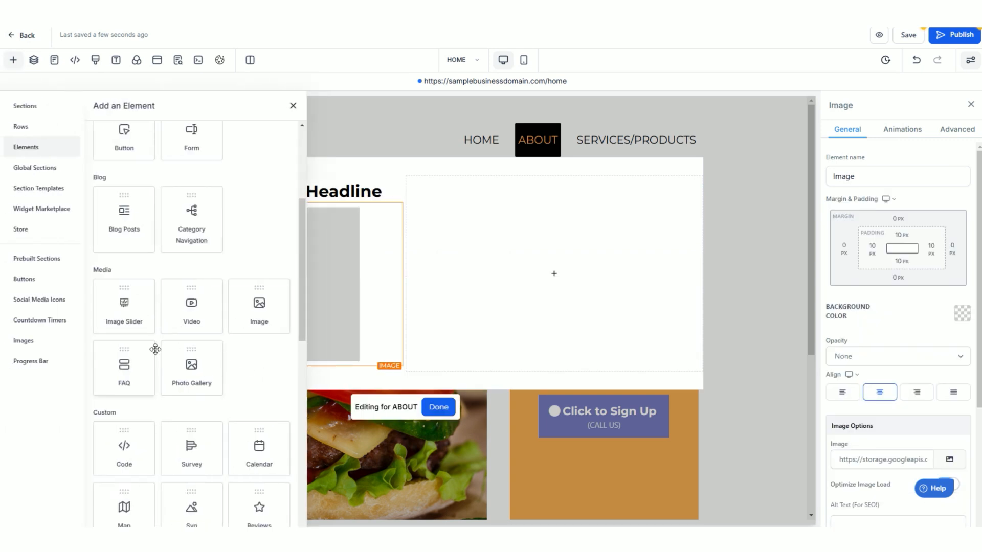
# Add a Divider element beneath the image in the first column of the ABOUT row
pyautogui.scroll(-6, 153, 348)
pyautogui.moveTo(191, 365); pyautogui.dragTo(250, 321)
pyautogui.scroll(-2, 255, 281)
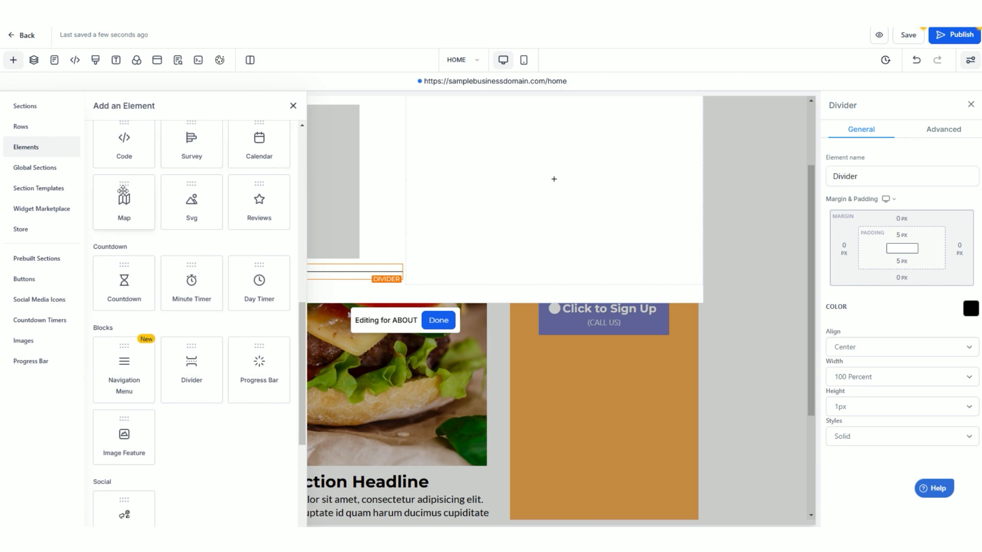
# Look through the available elements, from text, form, blog and media to blocks, social and order elements
pyautogui.scroll(3, 195, 331)
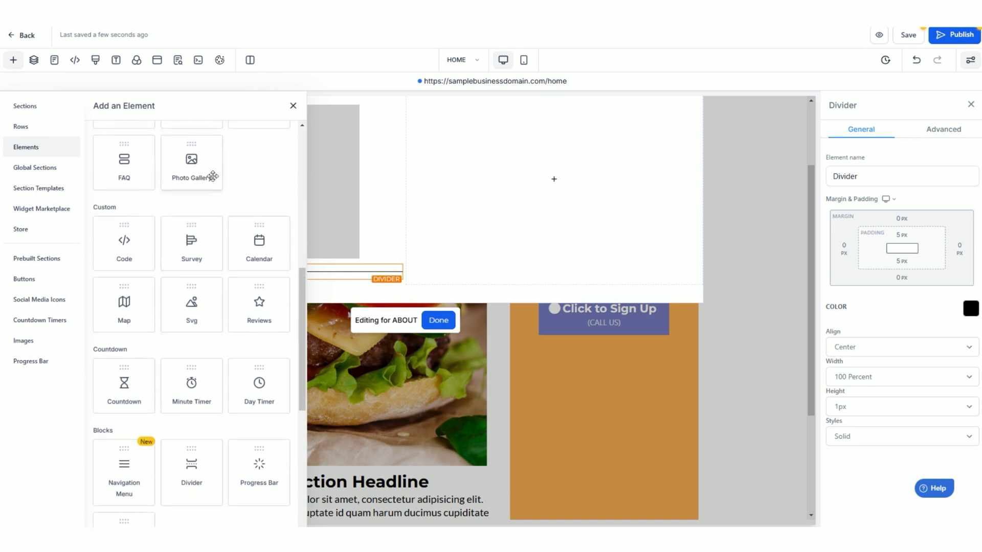
pyautogui.scroll(6, 215, 378)
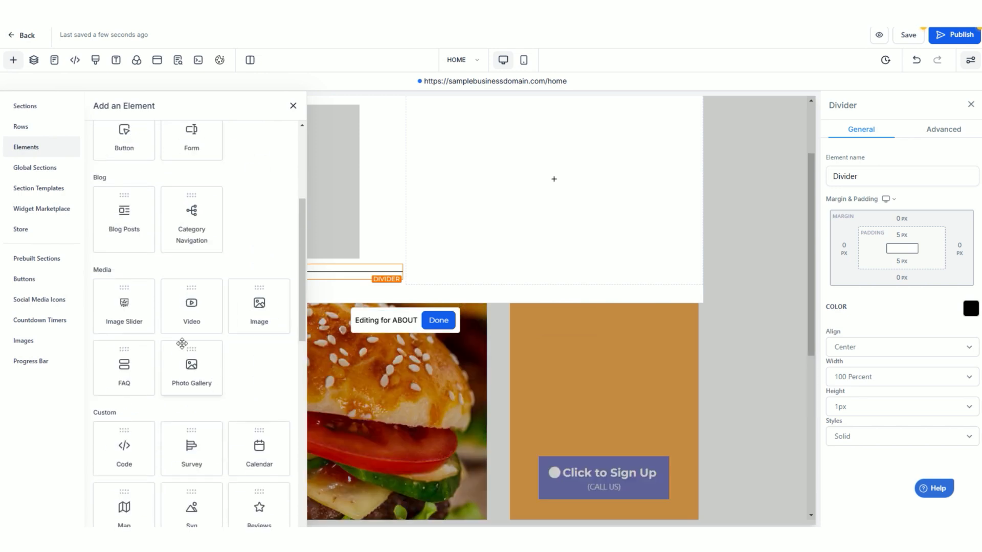
pyautogui.scroll(-2, 179, 343)
pyautogui.scroll(-2, 162, 360)
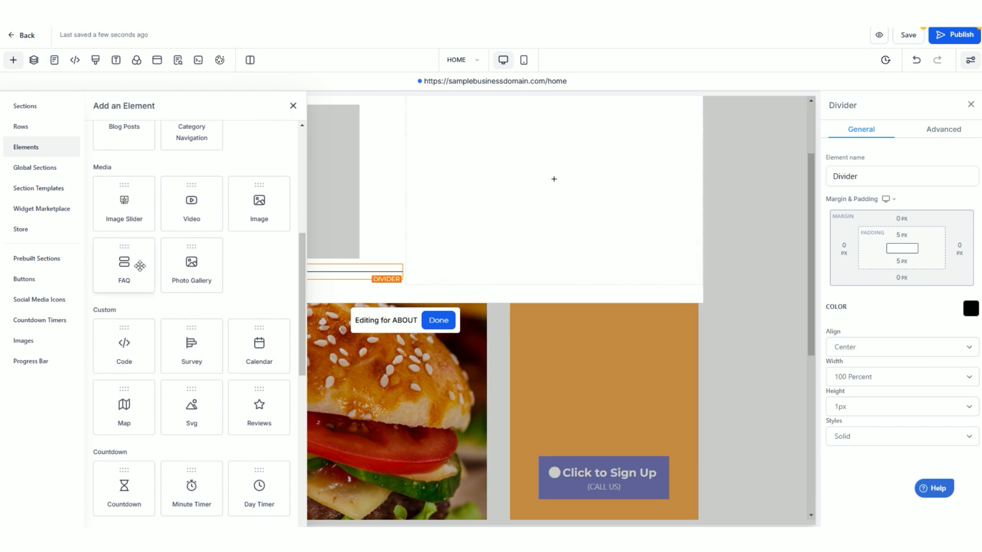
pyautogui.scroll(6, 142, 272)
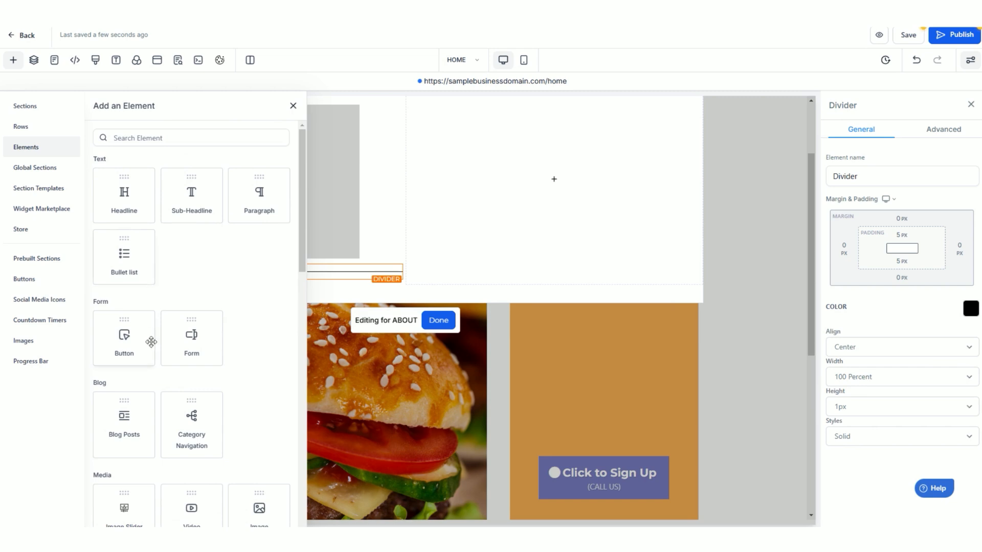
pyautogui.scroll(-3, 151, 342)
pyautogui.scroll(-2, 151, 342)
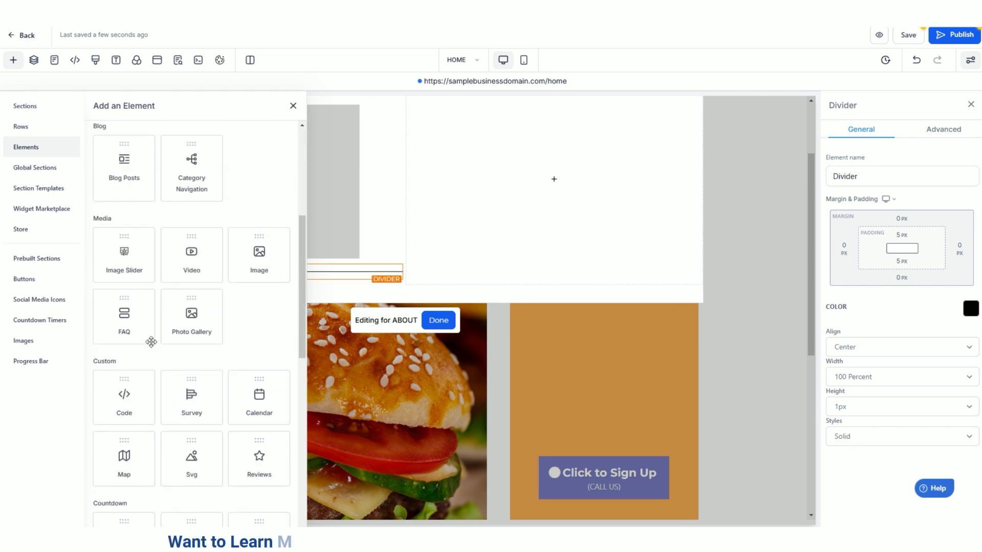
pyautogui.scroll(-3, 151, 342)
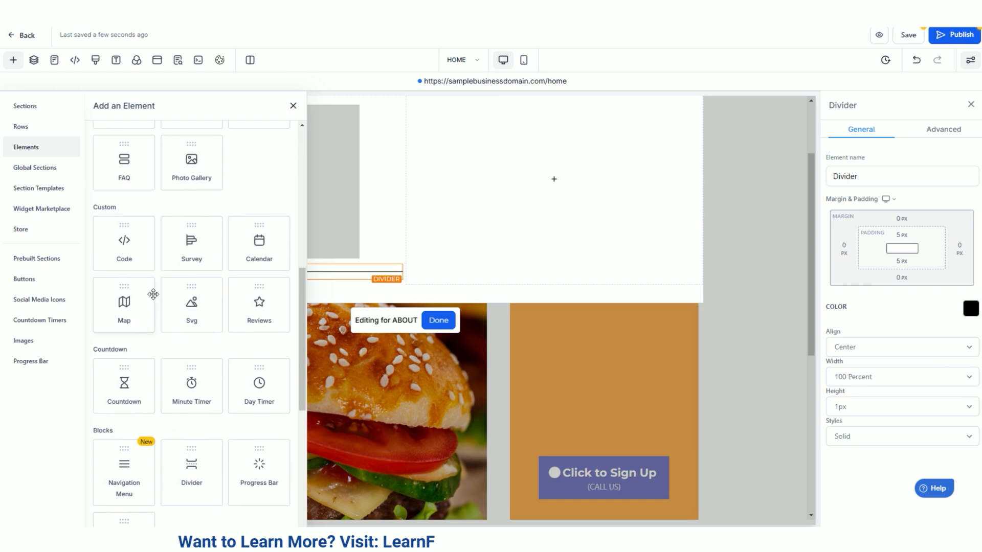
pyautogui.scroll(-3, 199, 402)
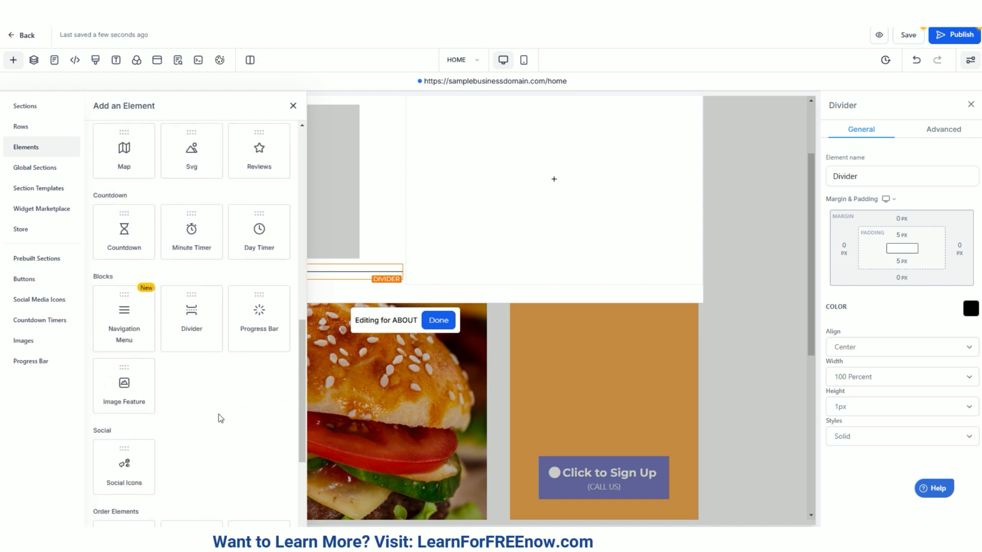
pyautogui.scroll(-2, 219, 413)
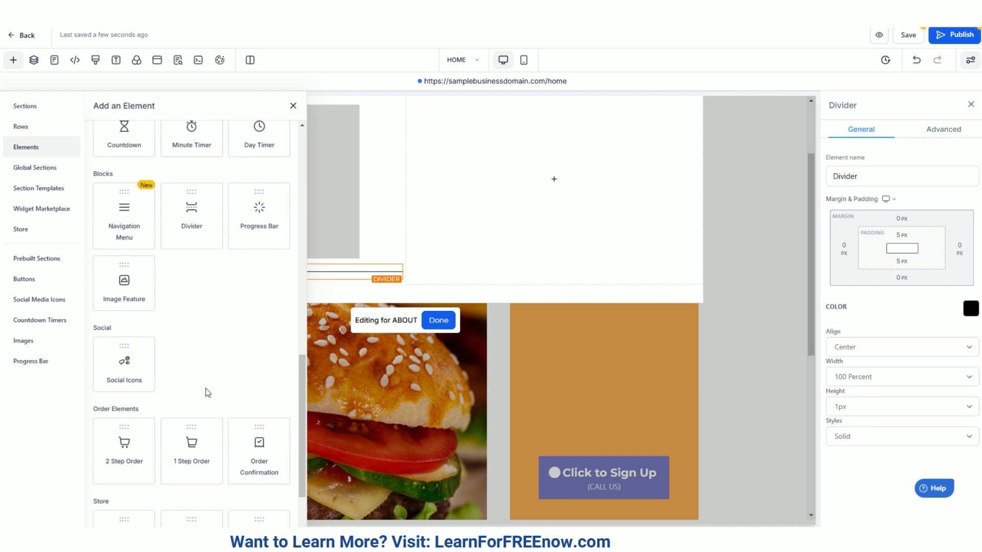
pyautogui.scroll(3, 210, 367)
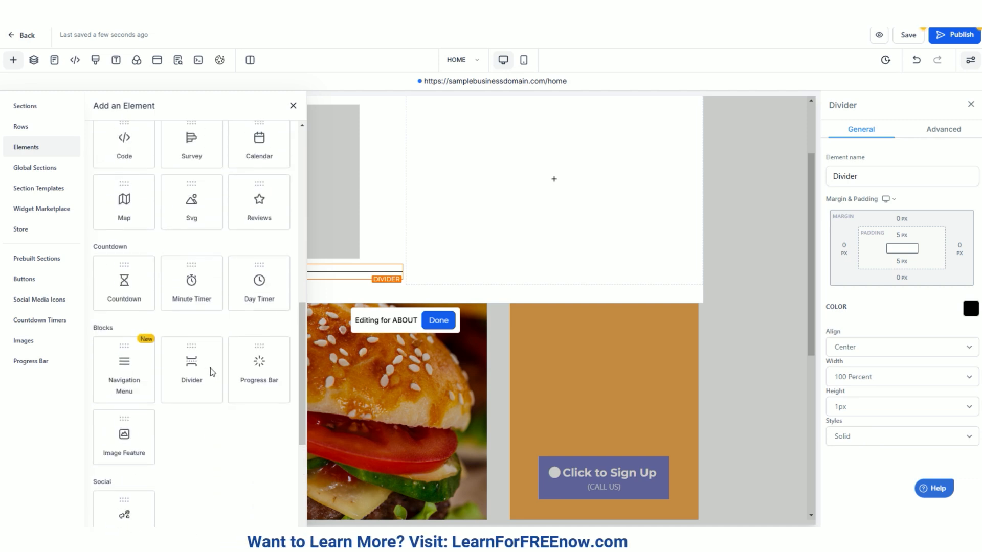
pyautogui.scroll(2, 210, 367)
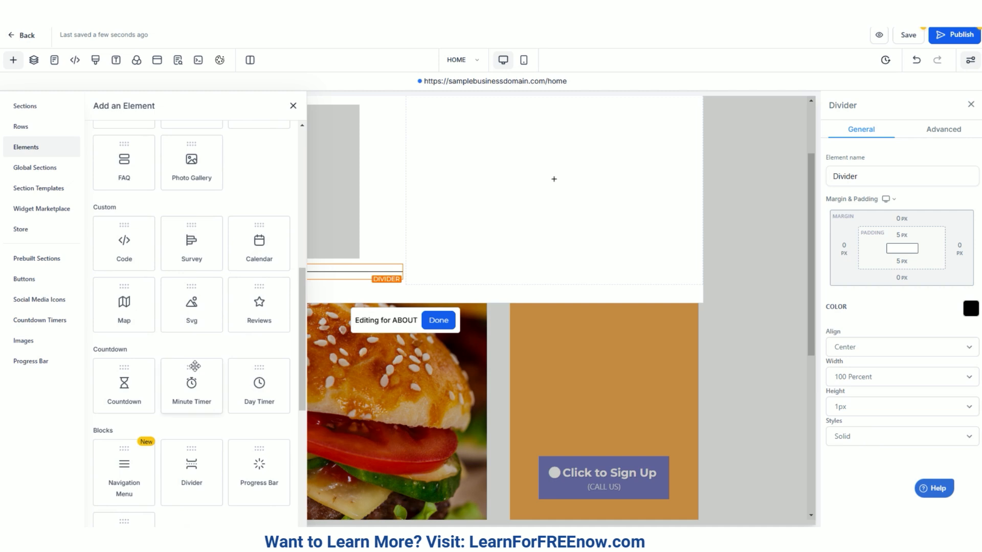
pyautogui.scroll(-2, 189, 371)
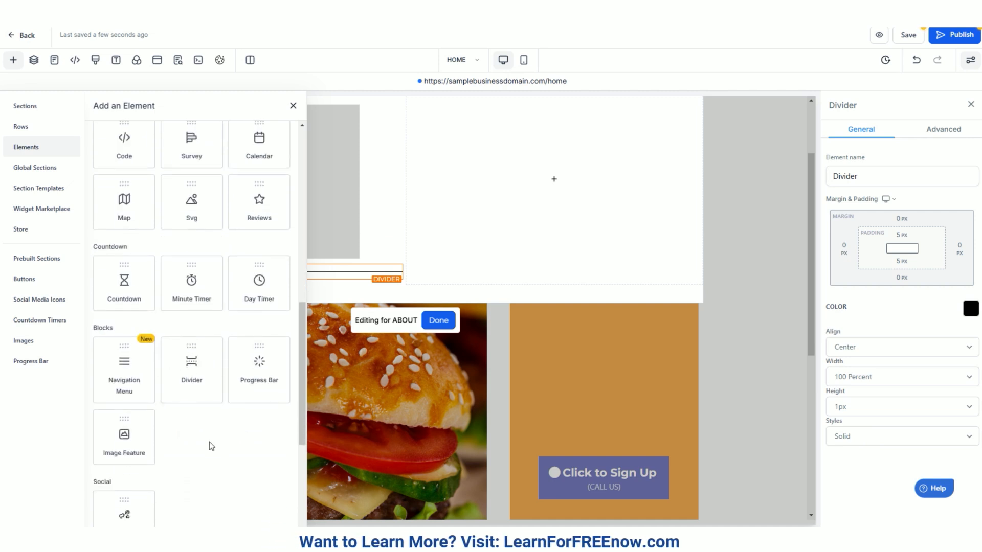
pyautogui.scroll(4, 273, 264)
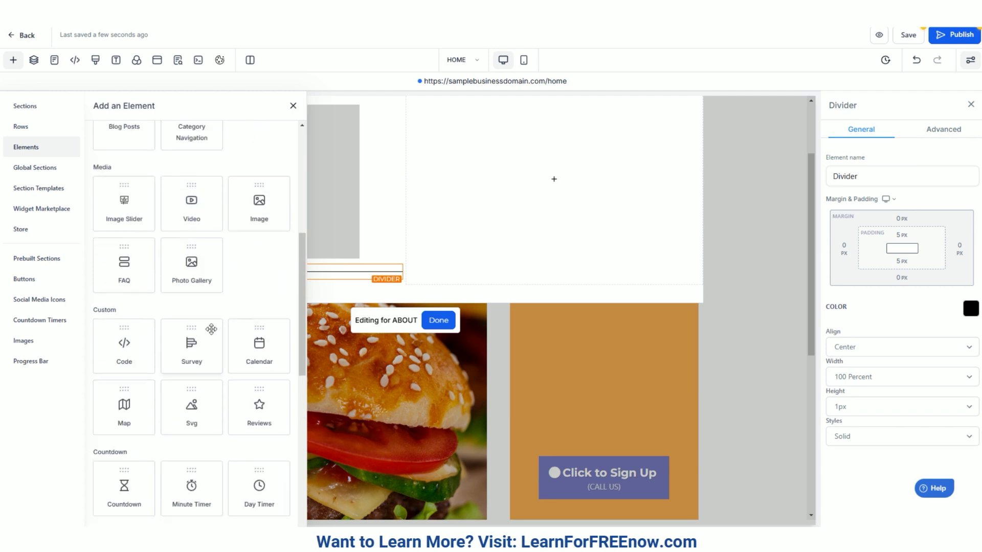
# Add a Button beneath the divider in the first ABOUT column, and replace the empty column with a duplicate of that column
pyautogui.scroll(4, 149, 230)
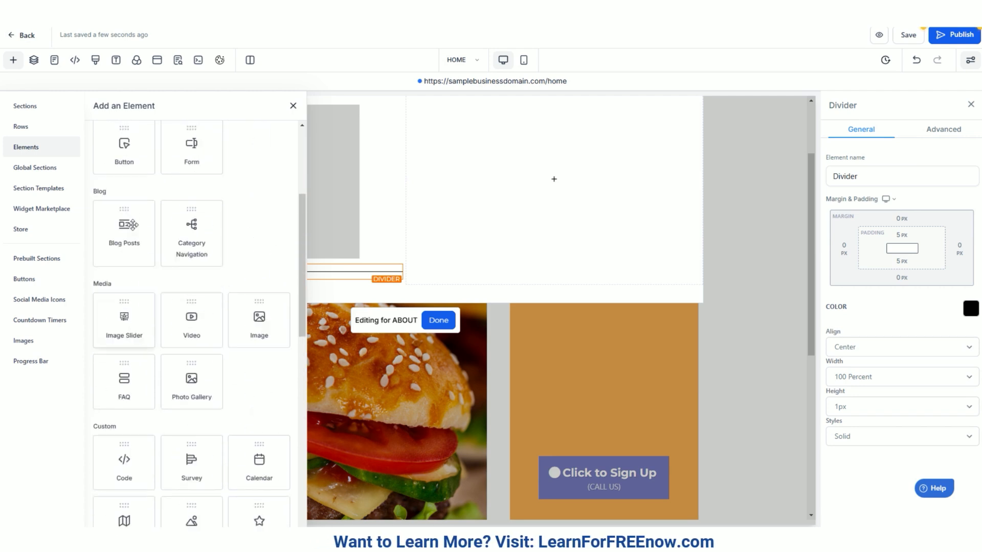
pyautogui.moveTo(120, 232); pyautogui.dragTo(358, 282)
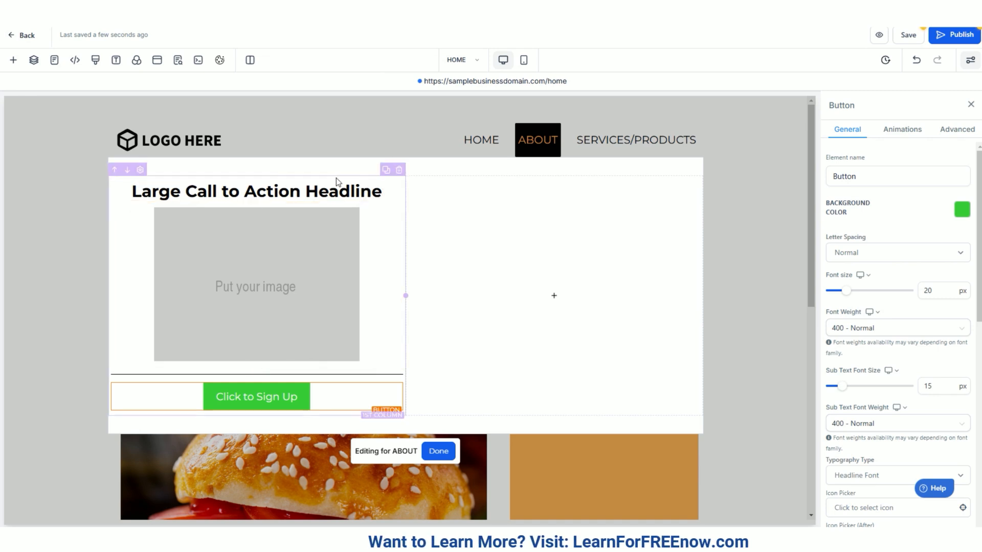
pyautogui.click(386, 170)
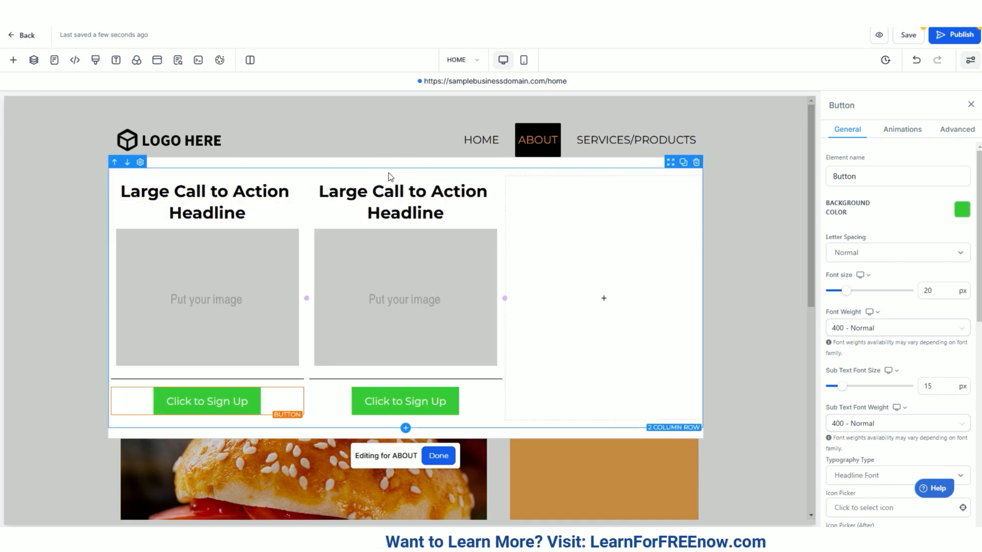
pyautogui.click(697, 178)
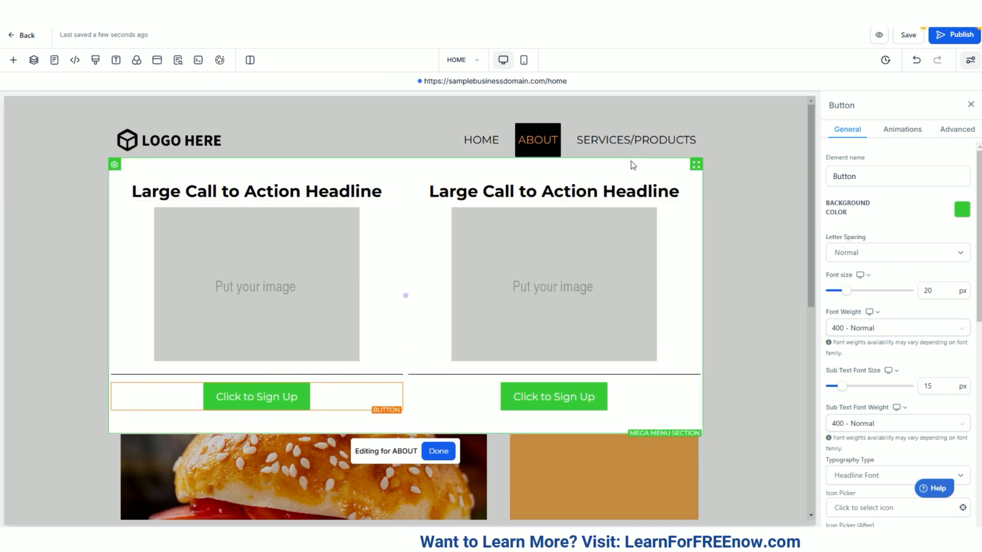
# Open the SERVICES/PRODUCTS mega menu for editing and give it two 4-column rows by adding one and duplicating it
pyautogui.click(660, 146)
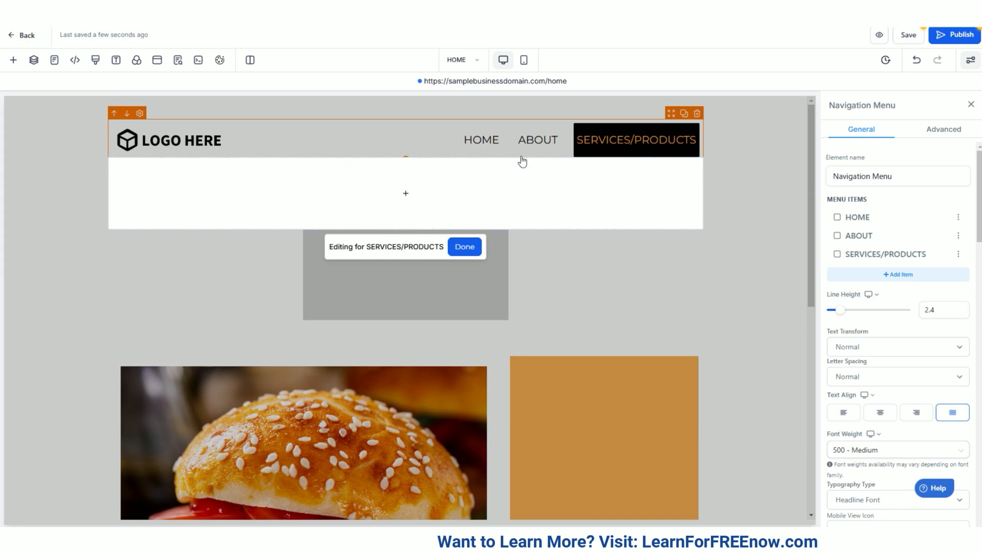
pyautogui.click(405, 194)
pyautogui.click(261, 233)
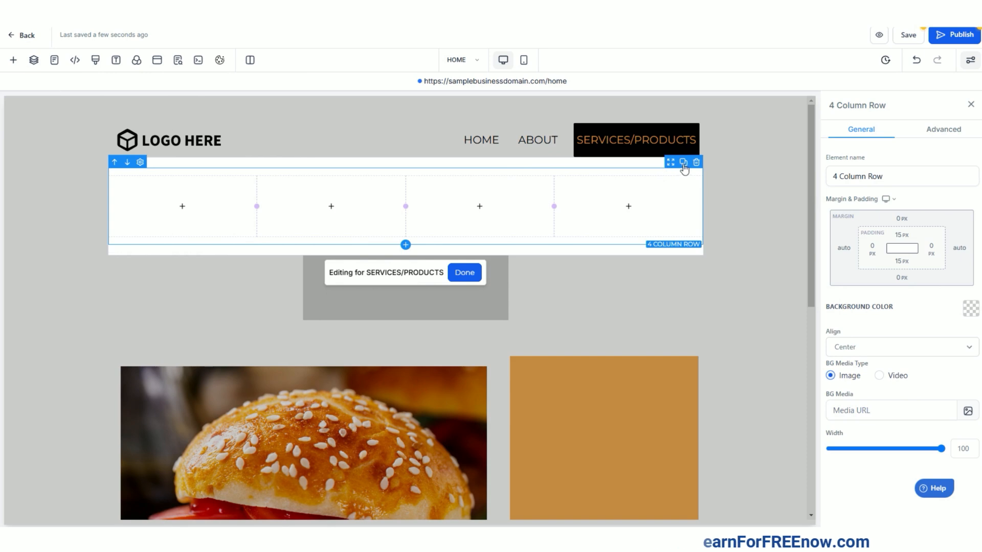
pyautogui.click(683, 162)
# Add a Button element to the first column of the upper SERVICES/PRODUCTS row
pyautogui.click(197, 207)
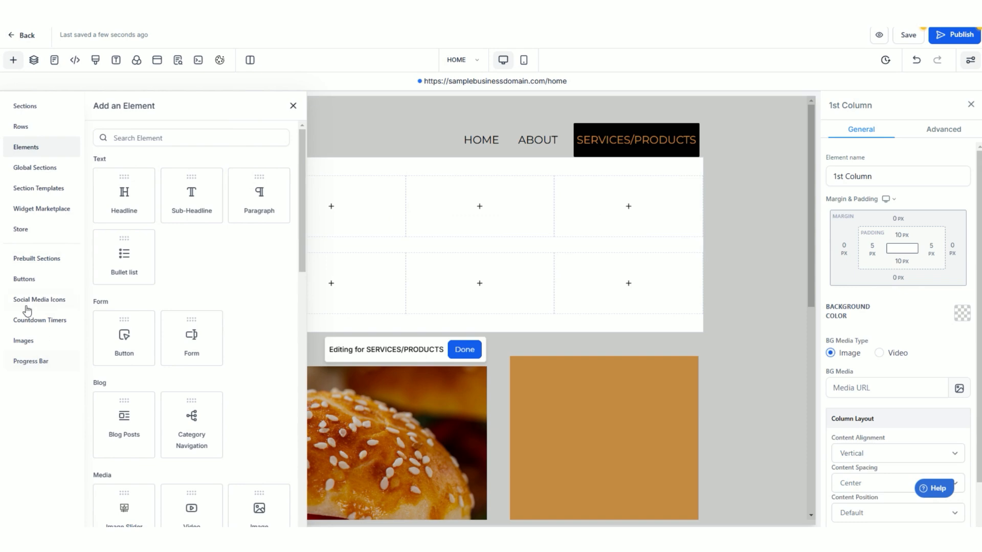
pyautogui.click(26, 279)
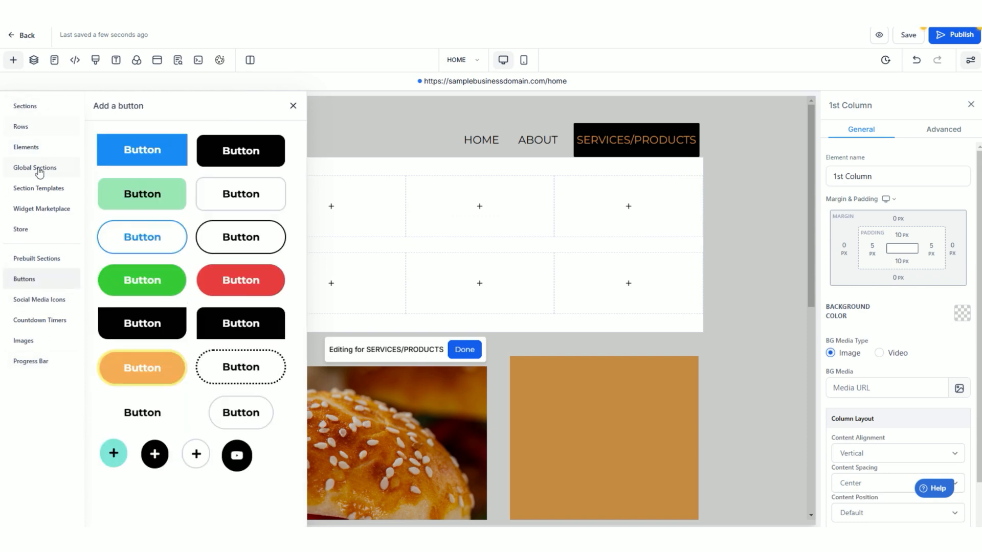
pyautogui.click(25, 147)
pyautogui.moveTo(126, 352); pyautogui.dragTo(207, 200)
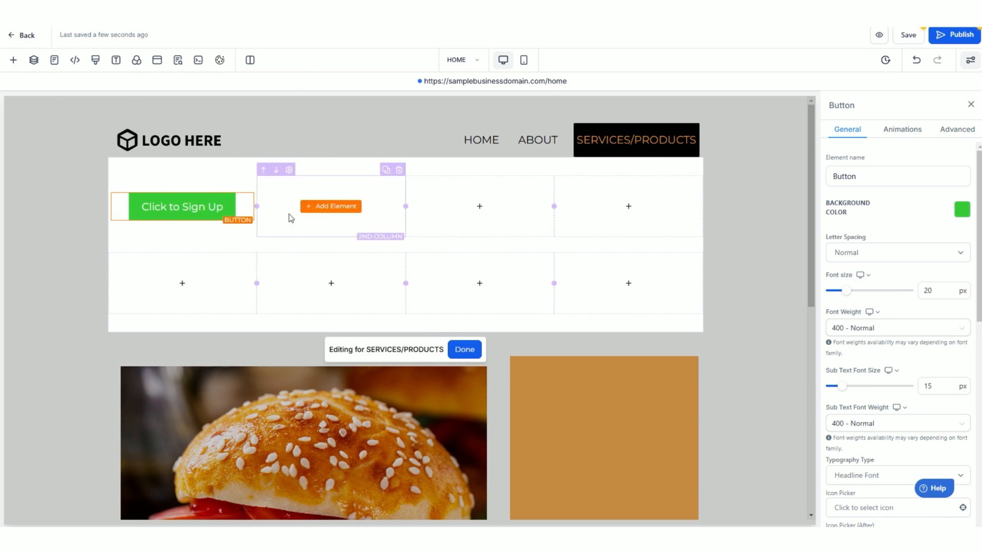
# Search the button's leading icon choices for "ARR" and select the arrow-right icon
pyautogui.scroll(-7, 905, 386)
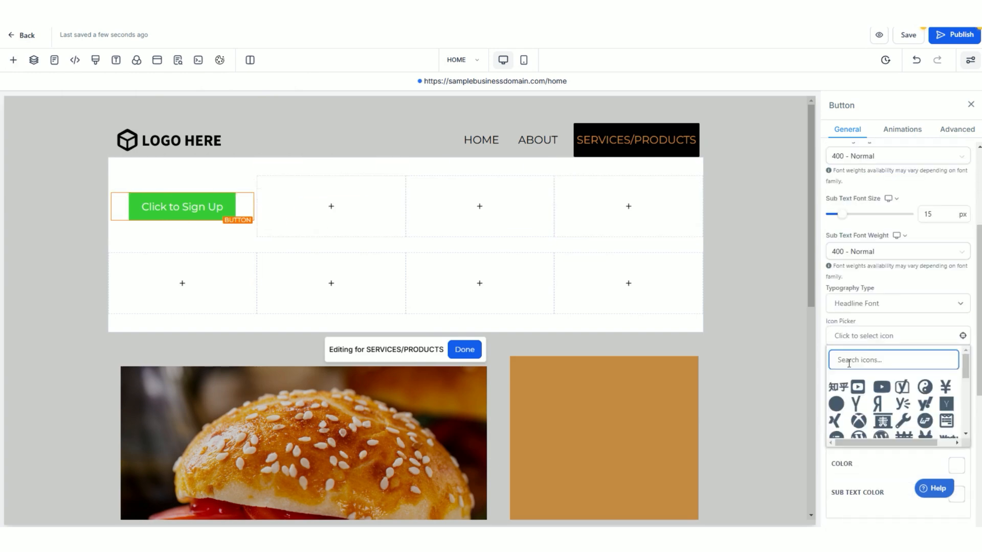
pyautogui.write('ARR')
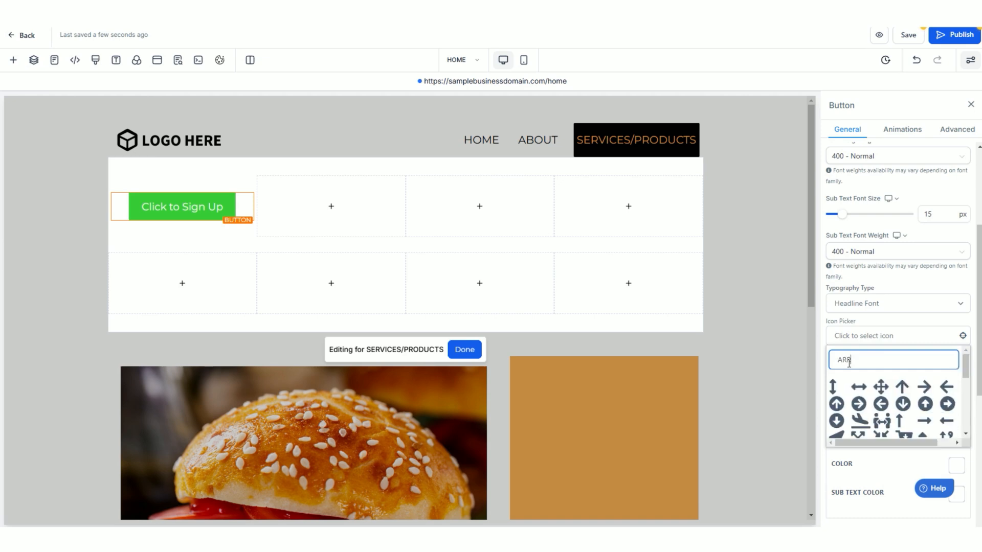
pyautogui.click(924, 387)
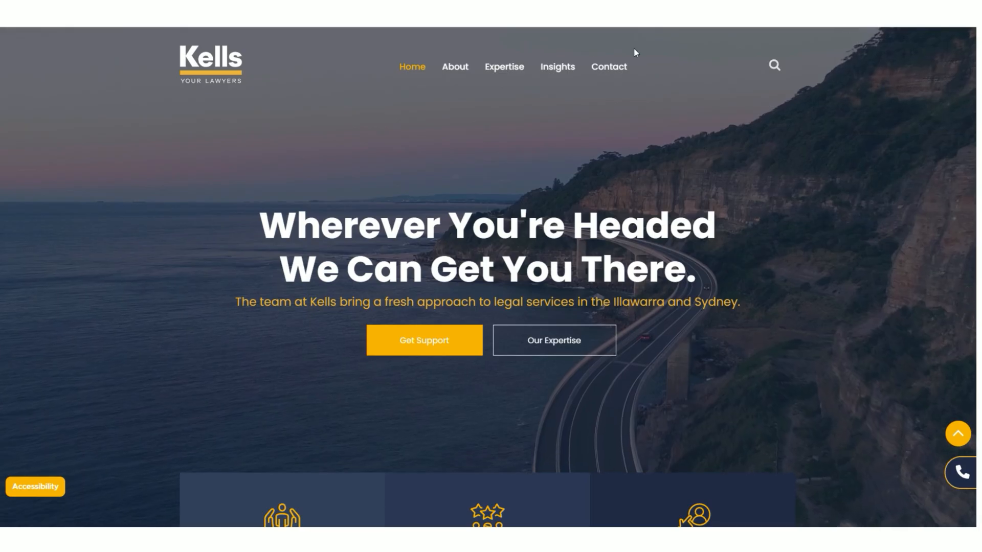
pyautogui.moveTo(504, 66)
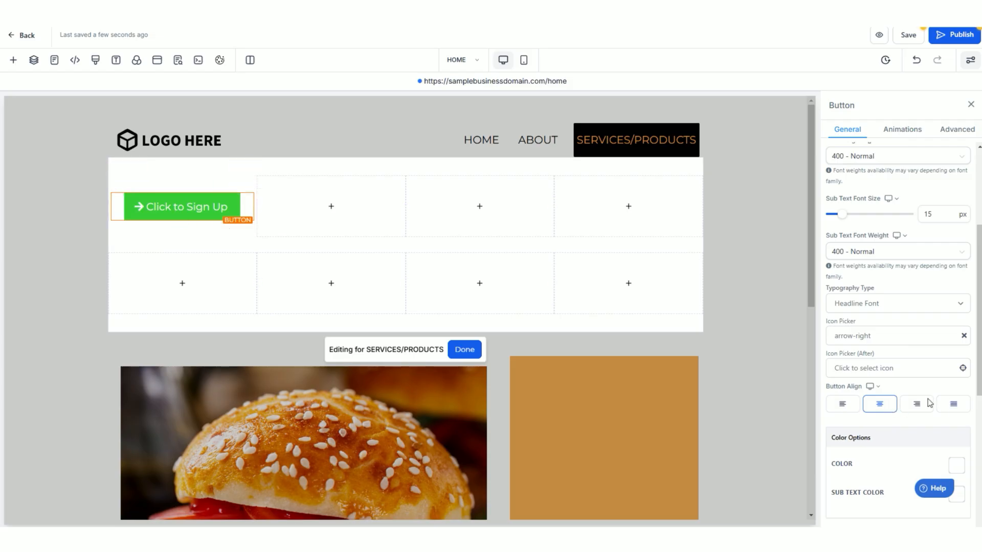
# Set the button's background color to white and its text color to orange from the default colors
pyautogui.scroll(3, 929, 403)
pyautogui.click(961, 210)
pyautogui.click(859, 131)
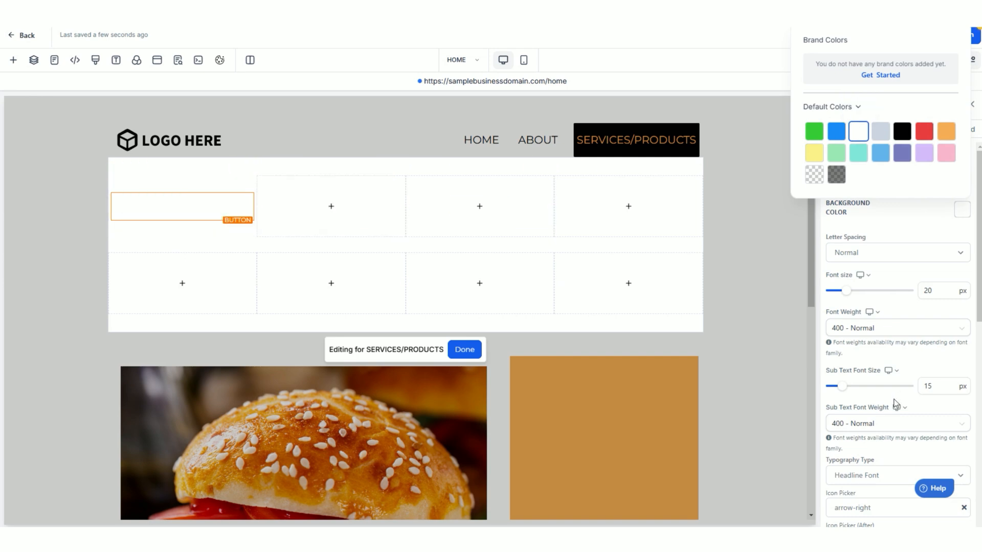
pyautogui.scroll(-5, 892, 404)
pyautogui.scroll(-2, 892, 404)
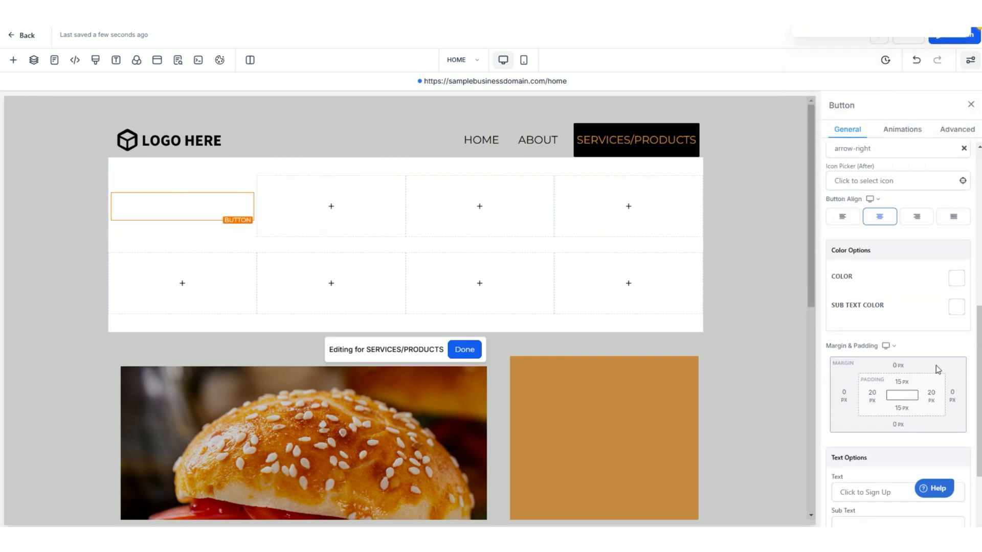
pyautogui.click(956, 278)
pyautogui.click(940, 206)
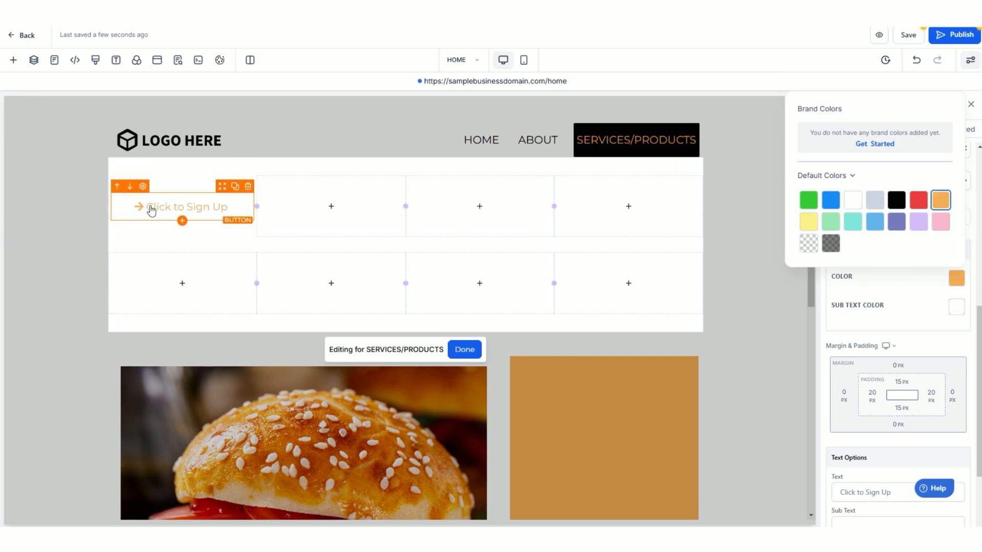
pyautogui.click(335, 220)
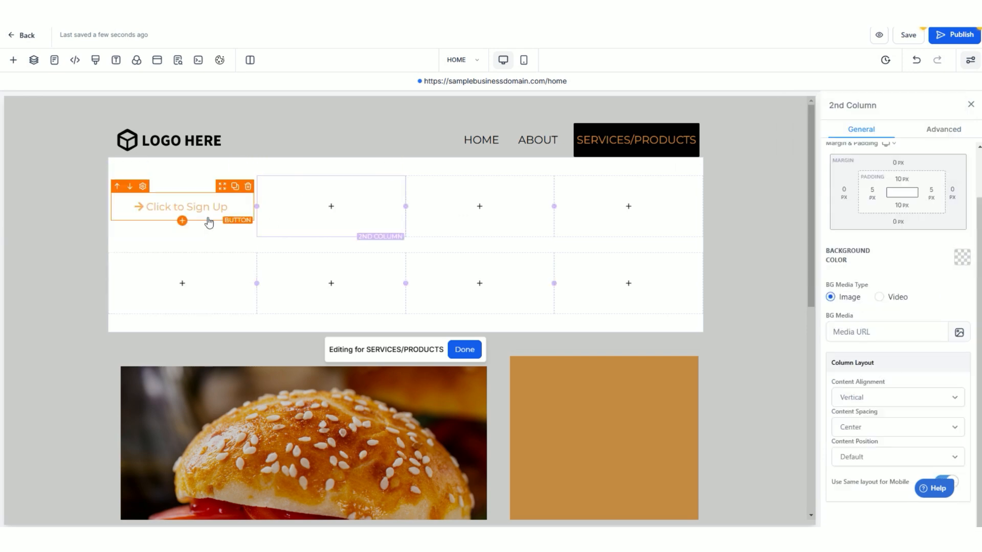
# Duplicate the orange arrow button twice within the first column
pyautogui.click(235, 187)
pyautogui.click(235, 185)
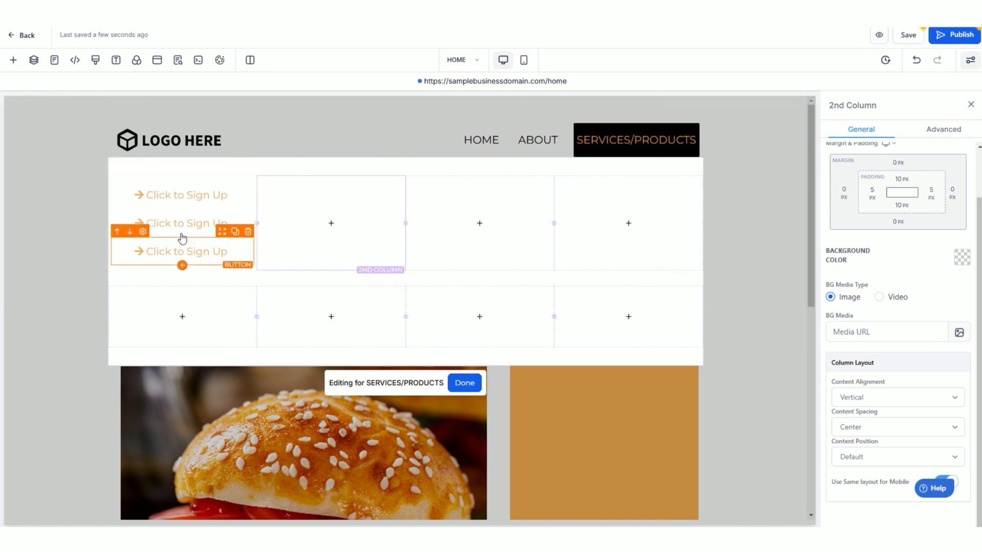
# Add a Paragraph element between the first and second arrow buttons and align its text left
pyautogui.click(14, 62)
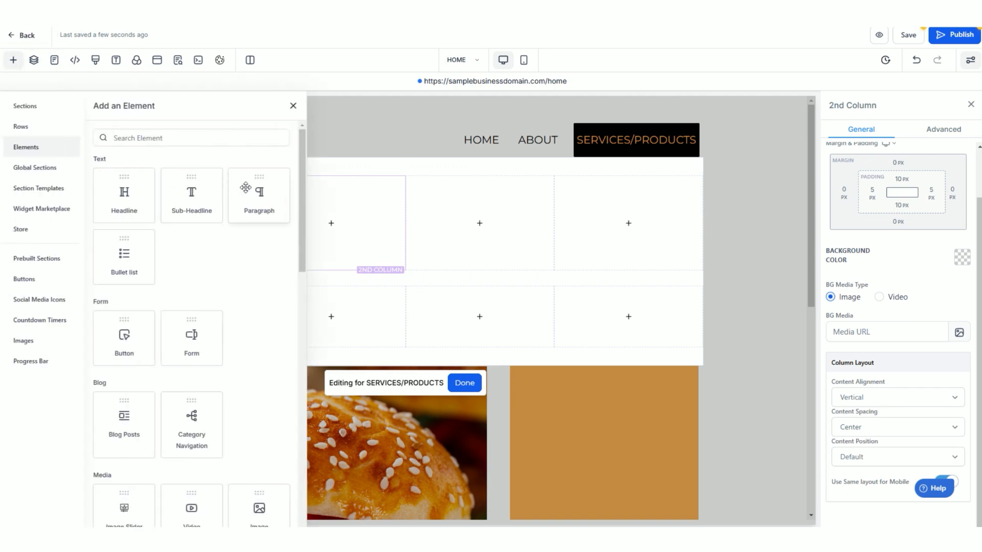
pyautogui.moveTo(258, 197); pyautogui.dragTo(226, 214)
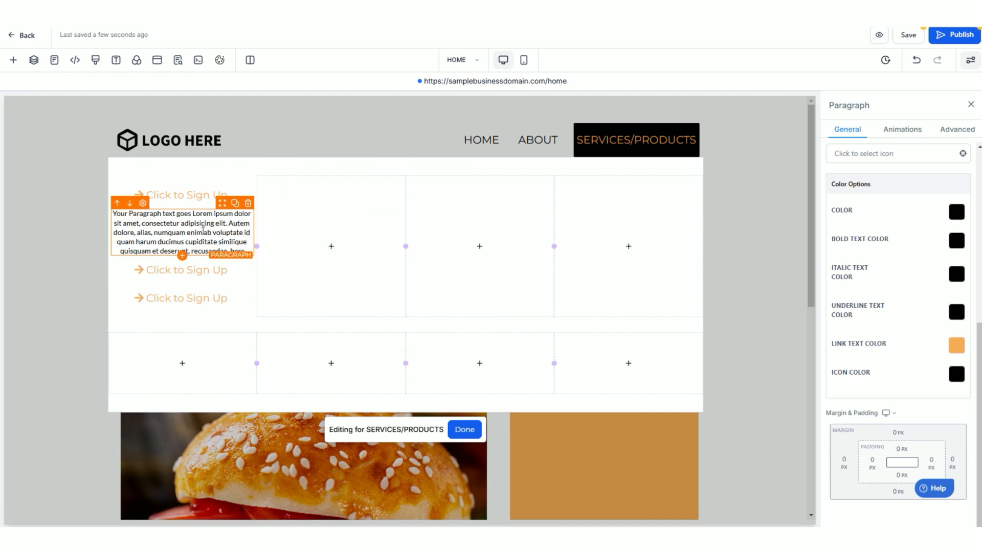
pyautogui.scroll(6, 927, 312)
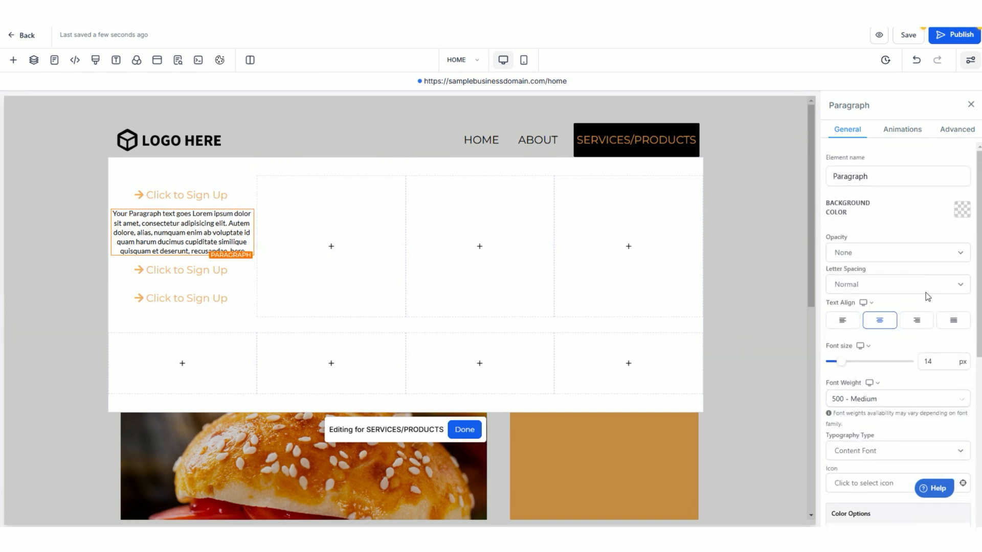
pyautogui.click(841, 320)
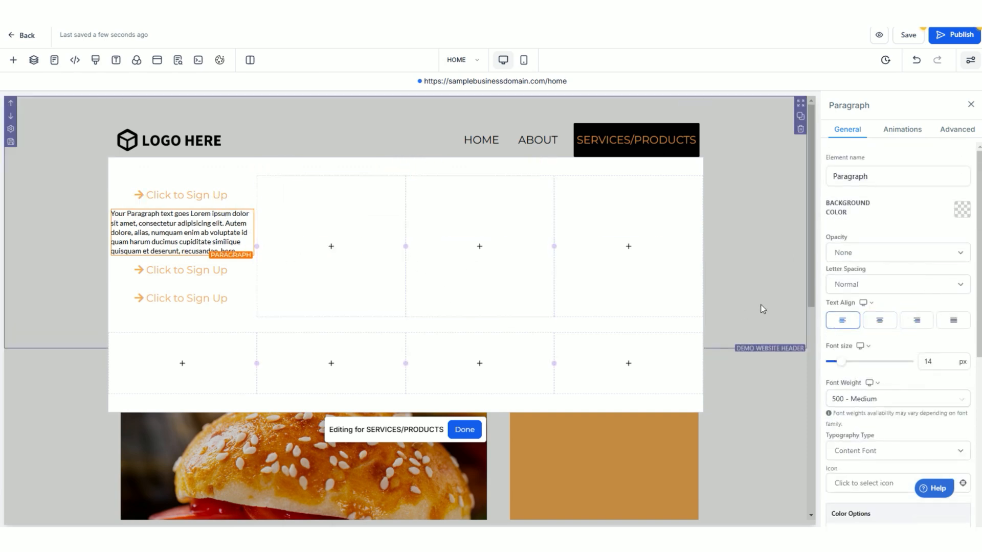
pyautogui.scroll(-5, 892, 409)
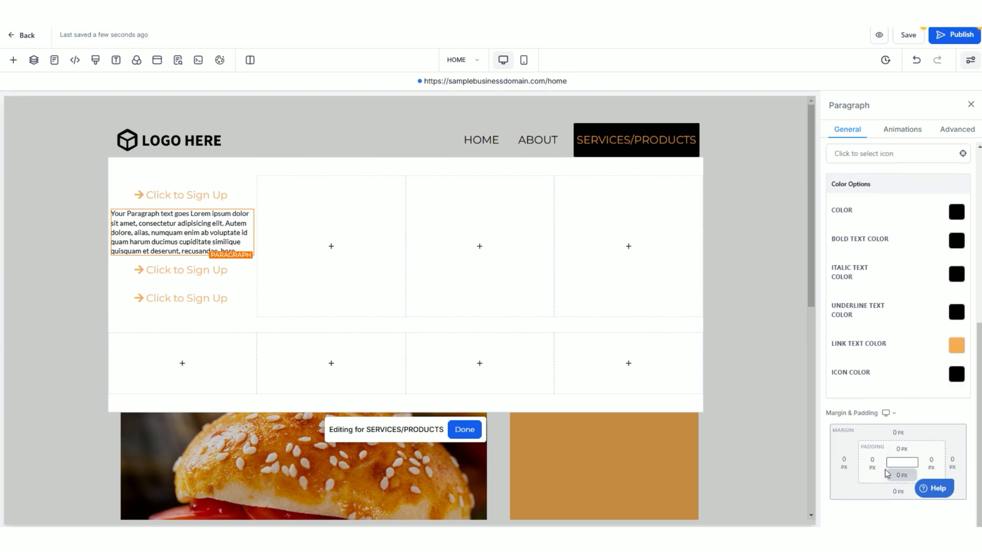
# Set the paragraph's left padding to 40 px and its right padding to 20 px
pyautogui.click(873, 461)
pyautogui.click(932, 398)
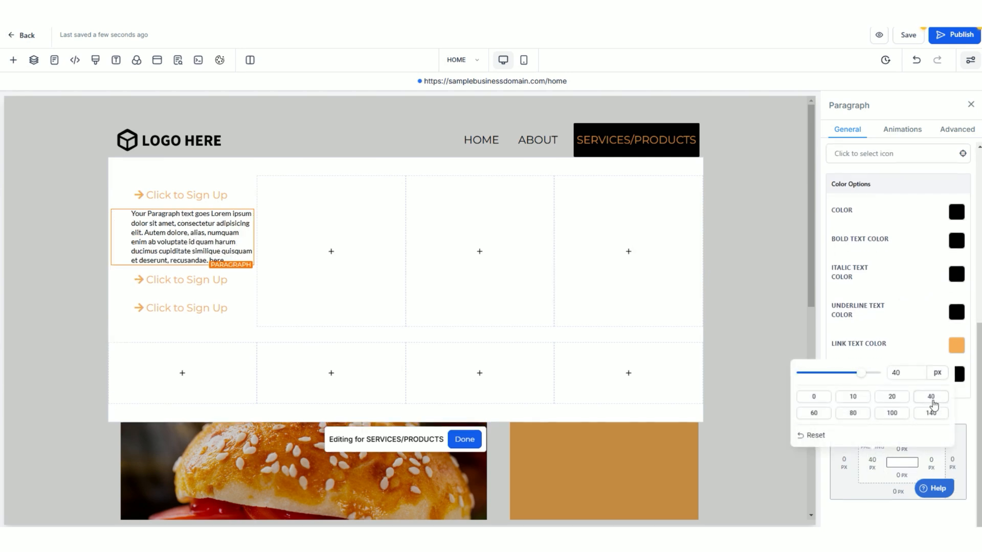
pyautogui.click(931, 464)
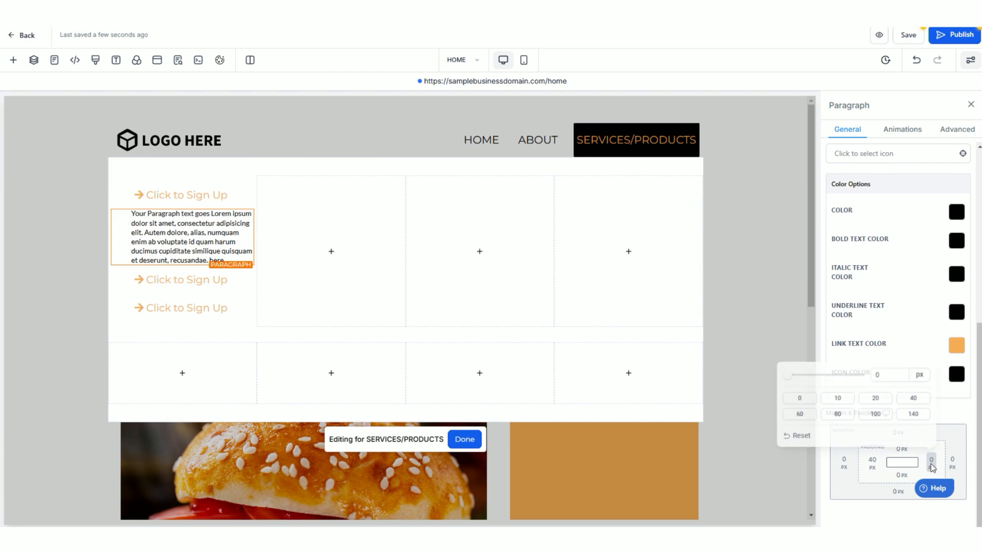
pyautogui.click(863, 398)
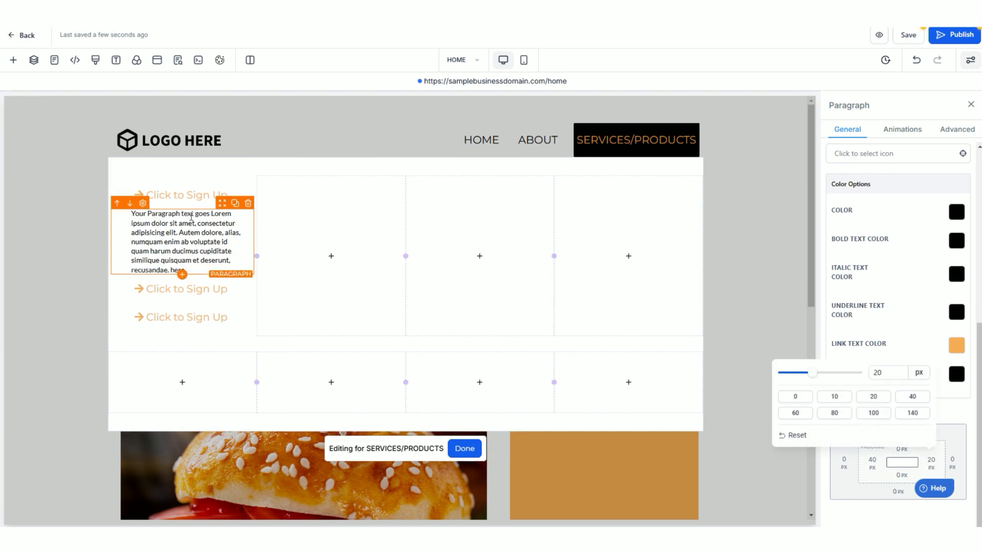
pyautogui.click(337, 197)
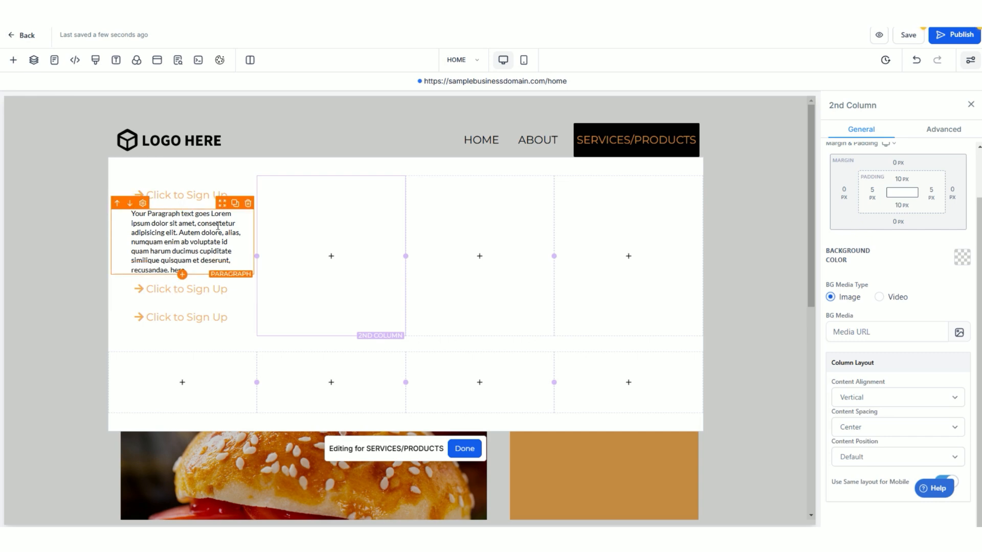
# Duplicate the padded paragraph twice and place one copy beneath each of the other two arrow buttons
pyautogui.click(236, 205)
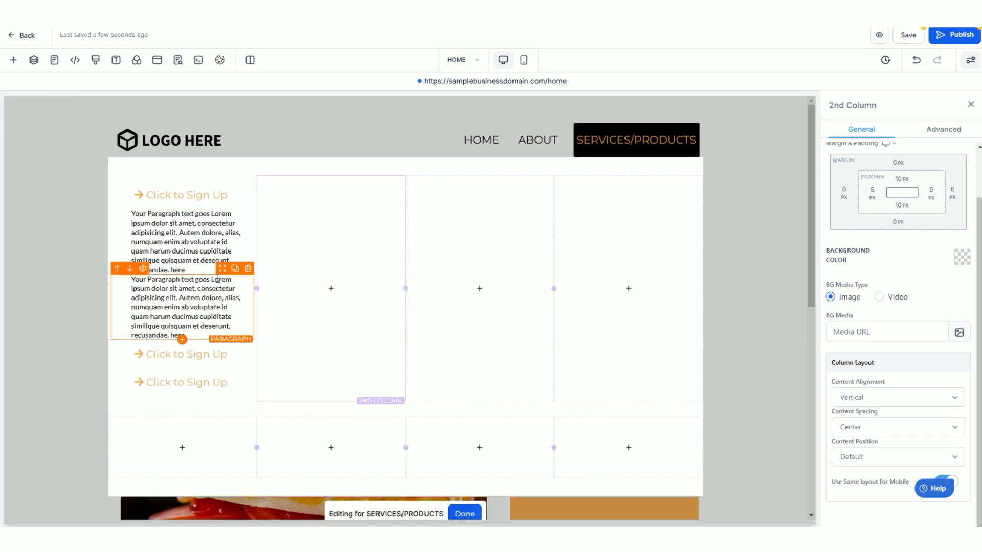
pyautogui.moveTo(220, 271); pyautogui.dragTo(217, 342)
pyautogui.click(235, 297)
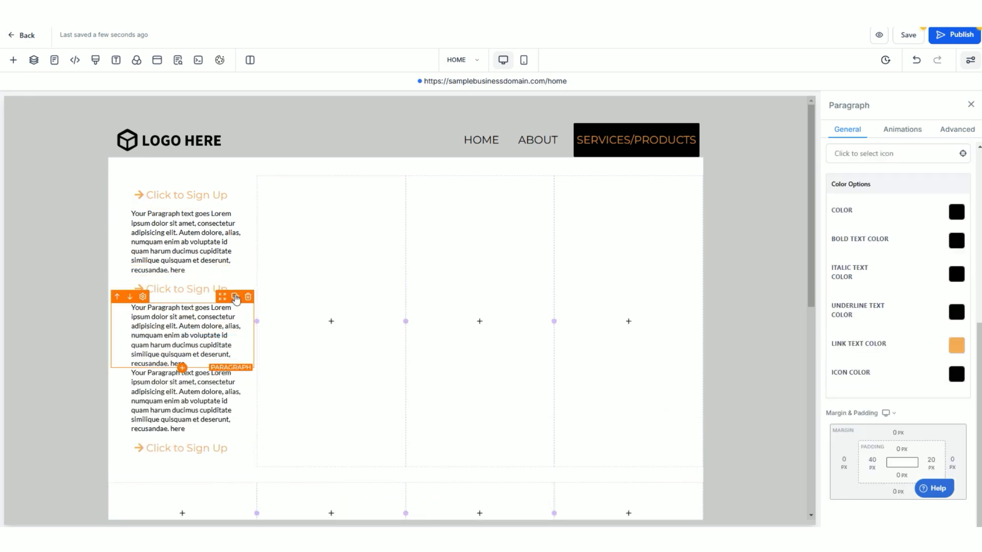
pyautogui.moveTo(218, 402); pyautogui.dragTo(219, 452)
pyautogui.scroll(-2, 619, 335)
pyautogui.scroll(2, 621, 343)
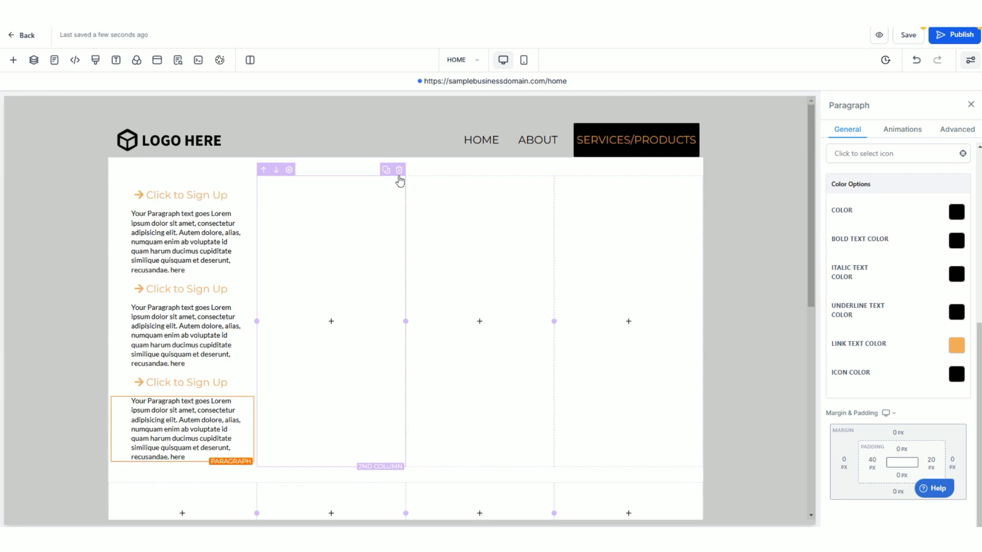
# Replace the row's empty columns with duplicates of the filled first column, giving three identical columns
pyautogui.click(399, 171)
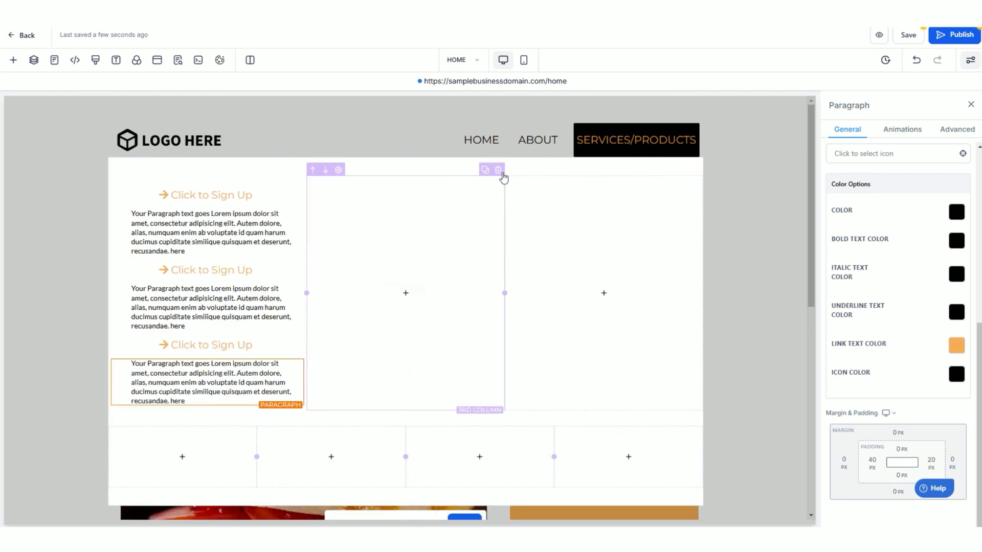
pyautogui.click(500, 173)
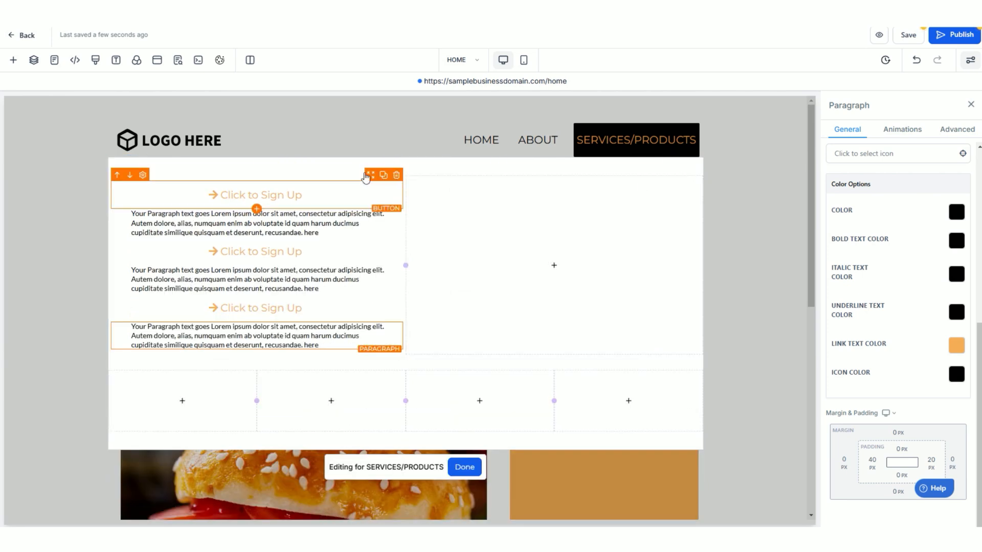
pyautogui.click(385, 177)
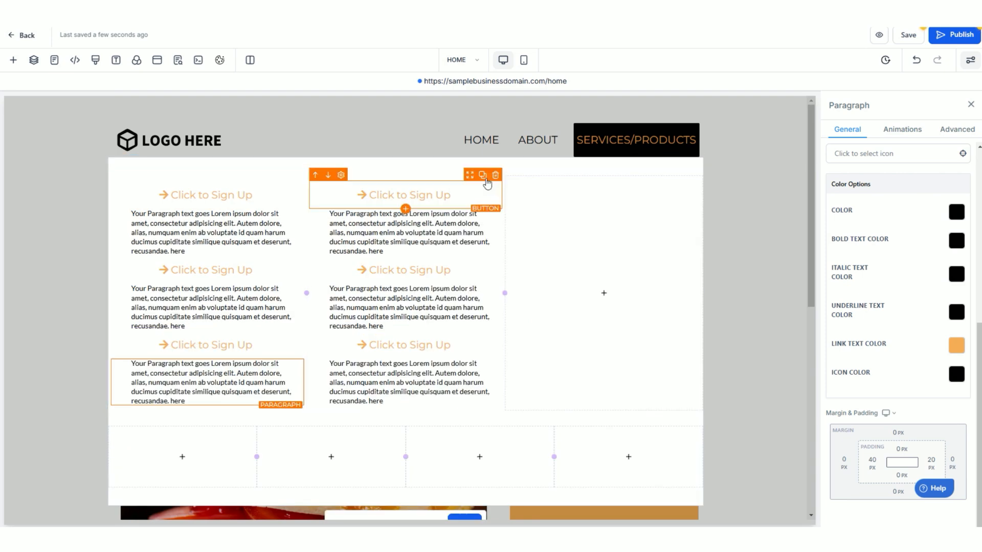
pyautogui.click(485, 174)
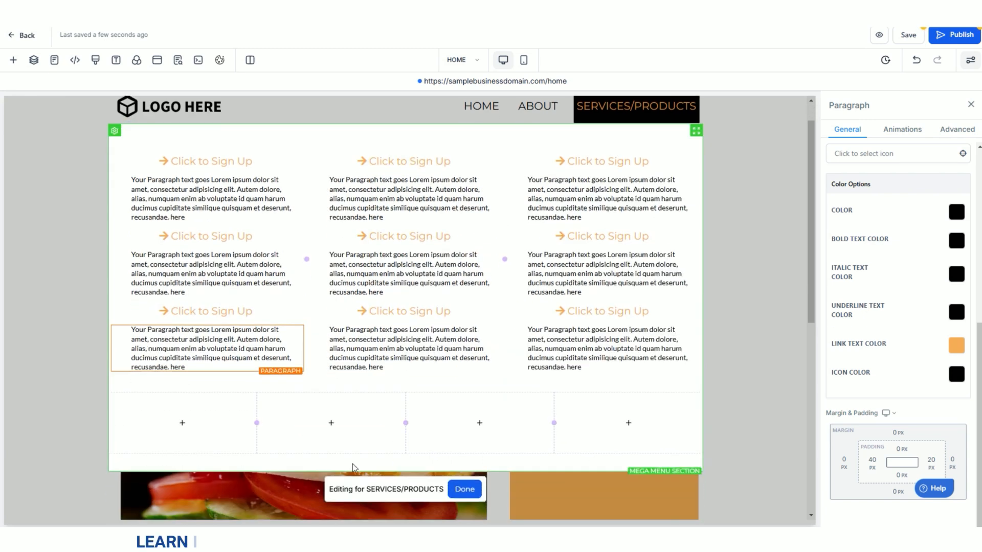
# Delete the empty four-column row beneath the filled columns
pyautogui.scroll(-1, 374, 404)
pyautogui.click(373, 378)
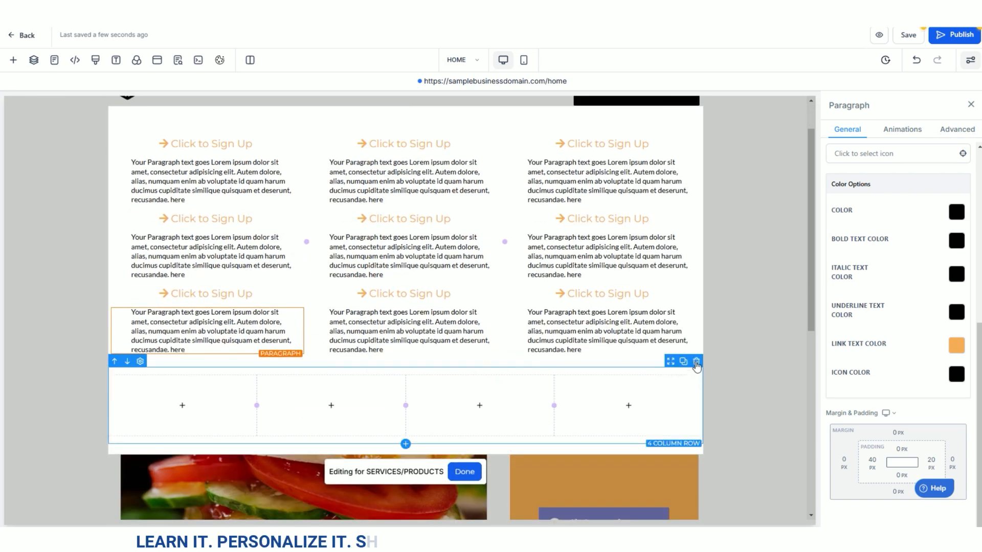
pyautogui.click(695, 361)
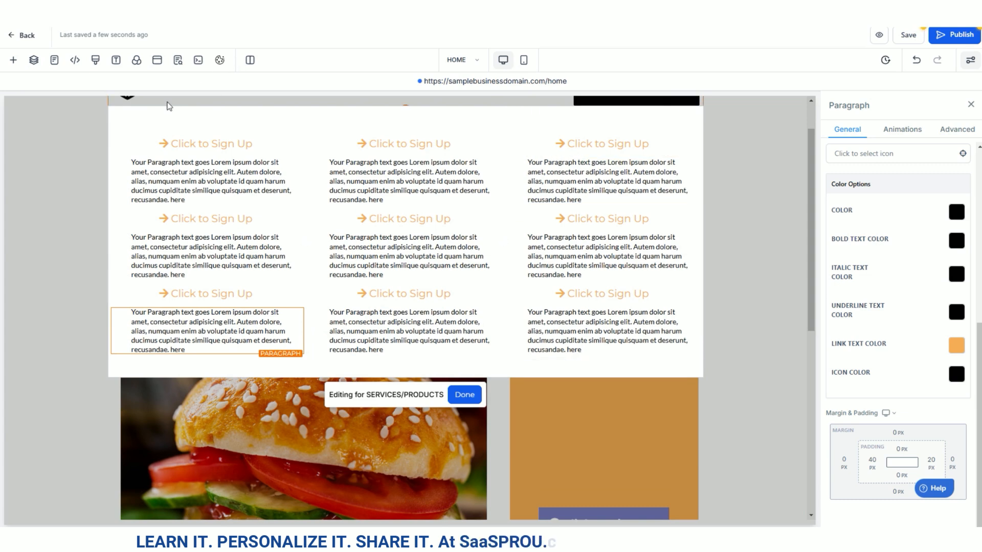
# Set the first column's top button to the Go to Page action with CONTACT US as its website page
pyautogui.scroll(1, 205, 169)
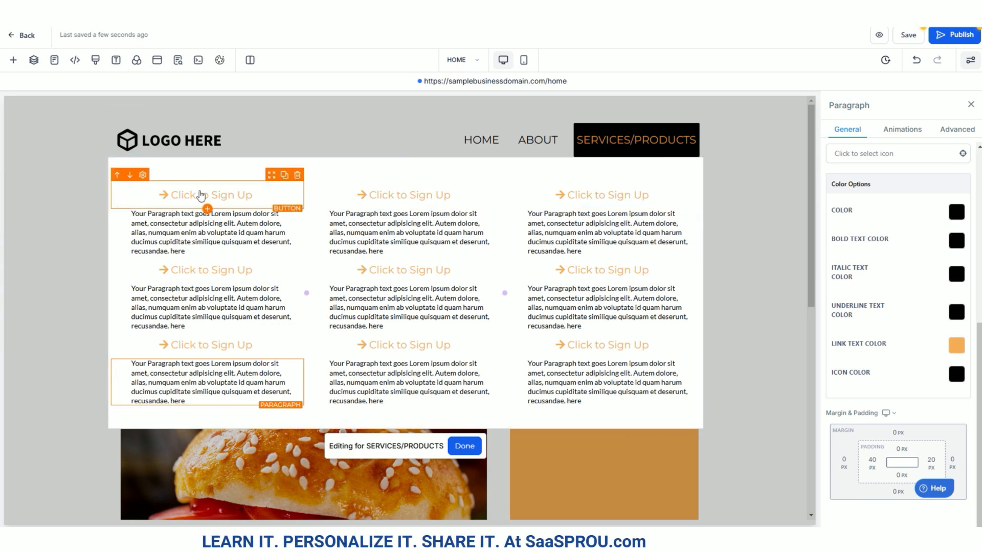
pyautogui.click(182, 205)
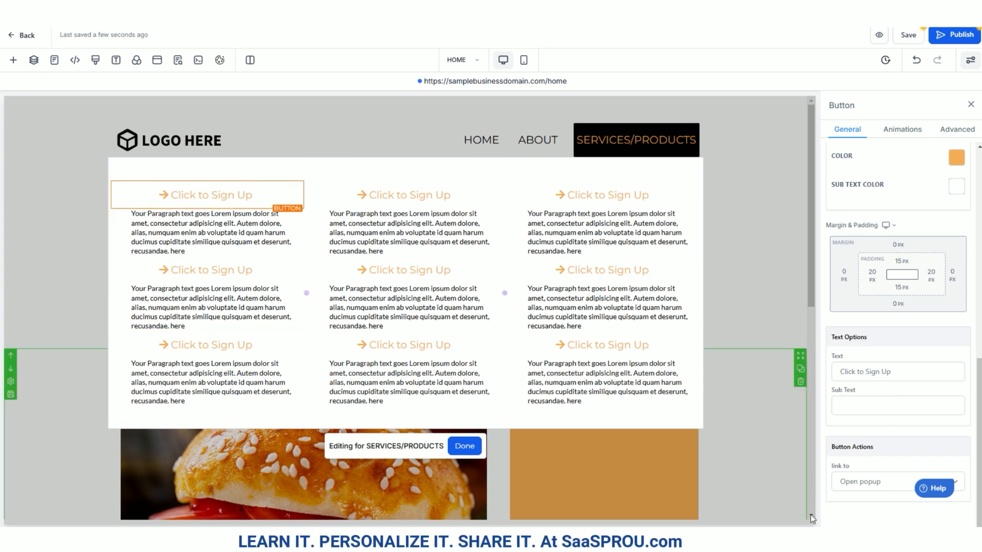
pyautogui.click(883, 492)
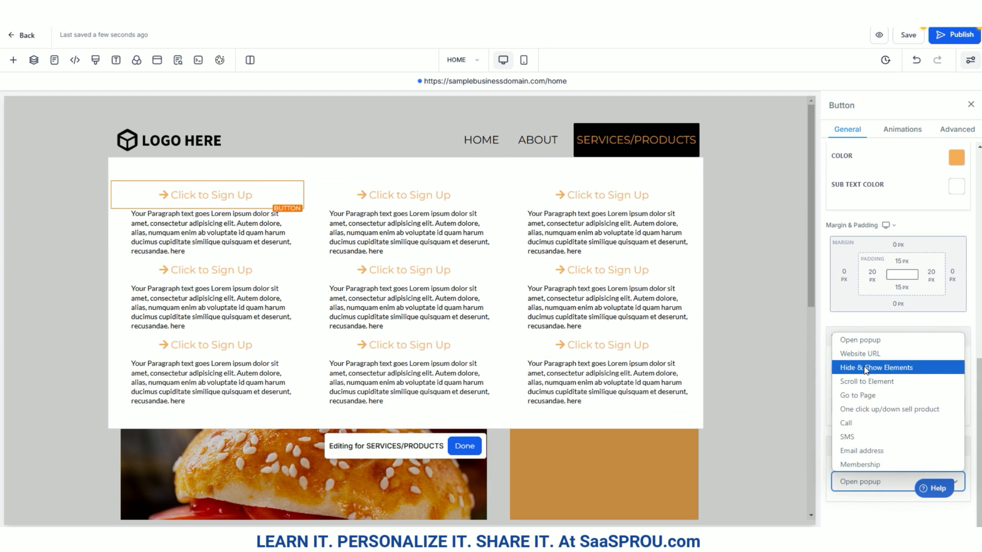
pyautogui.click(859, 395)
pyautogui.scroll(-1, 883, 460)
pyautogui.click(874, 482)
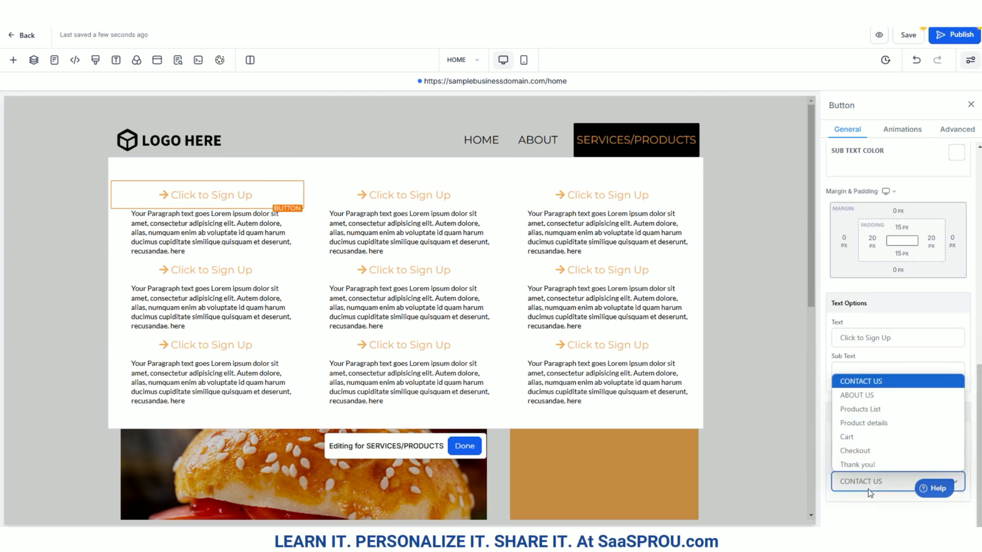
pyautogui.click(899, 320)
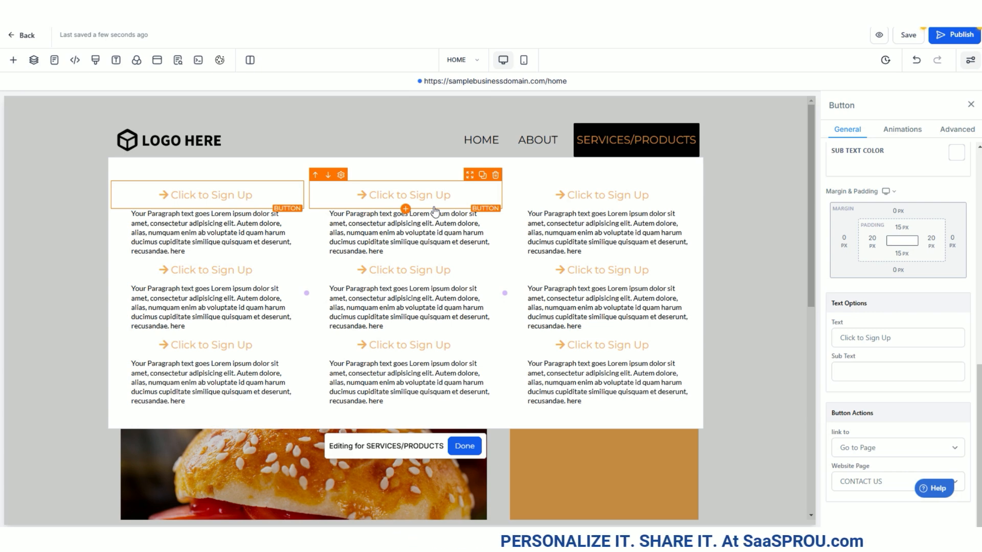
# Switch to the mobile layout and open the HOME mega menu section for editing
pyautogui.click(524, 61)
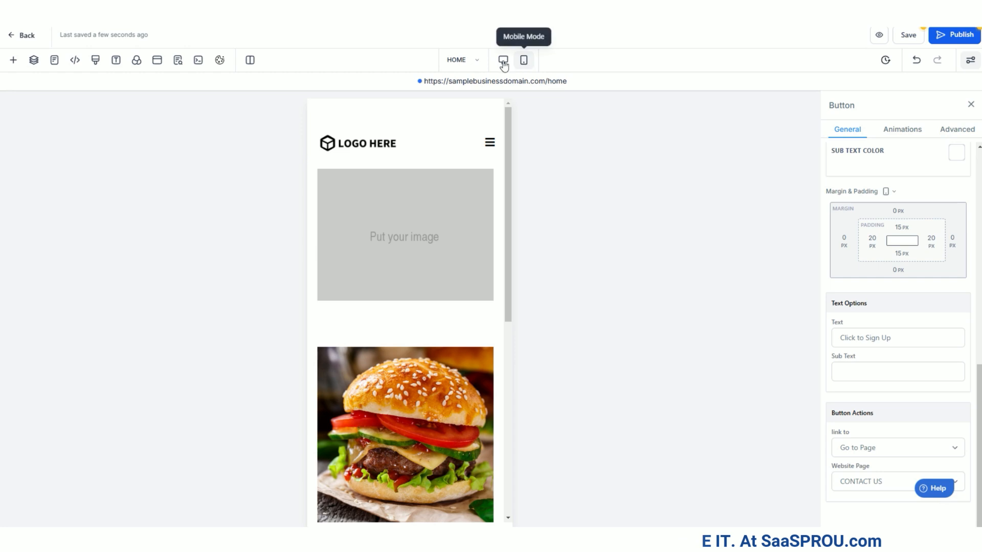
pyautogui.click(489, 144)
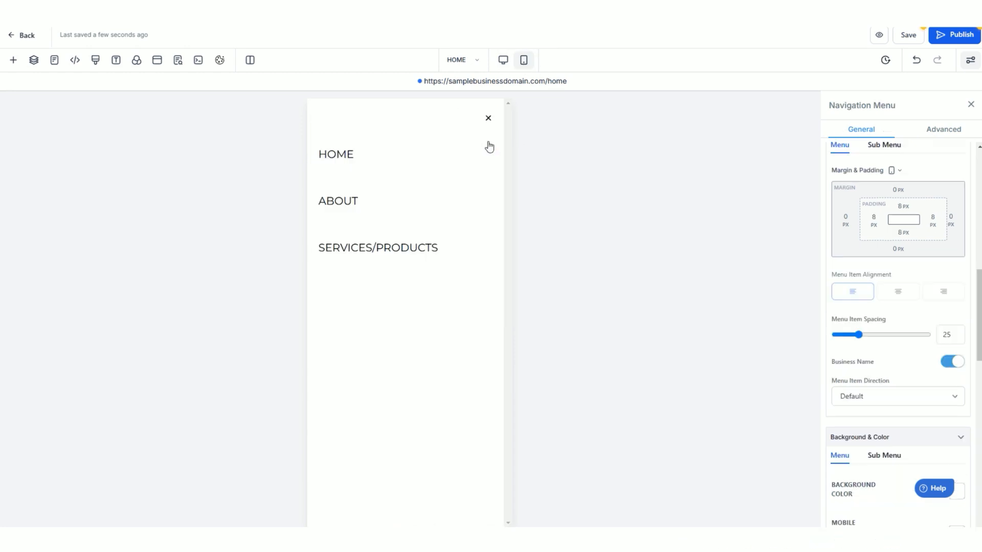
pyautogui.click(366, 152)
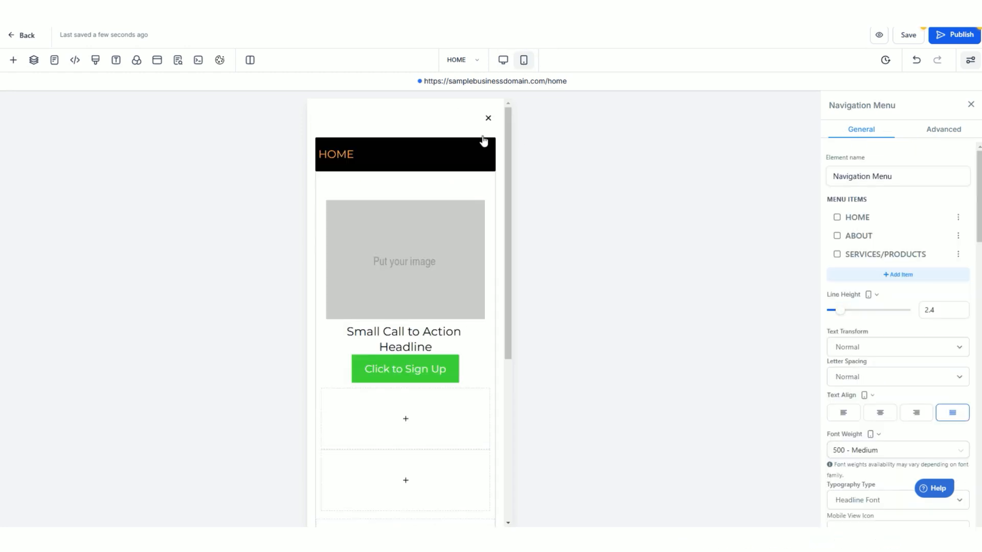
pyautogui.click(381, 180)
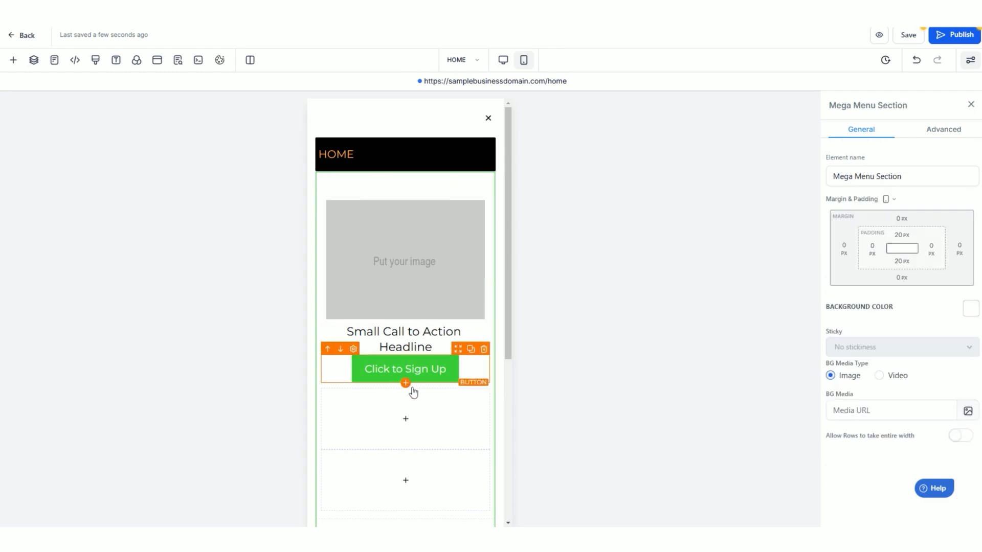
# Set the mobile width of the HOME mega menu's placeholder image to 50 px and return to the desktop layout
pyautogui.scroll(-5, 427, 404)
pyautogui.scroll(5, 430, 407)
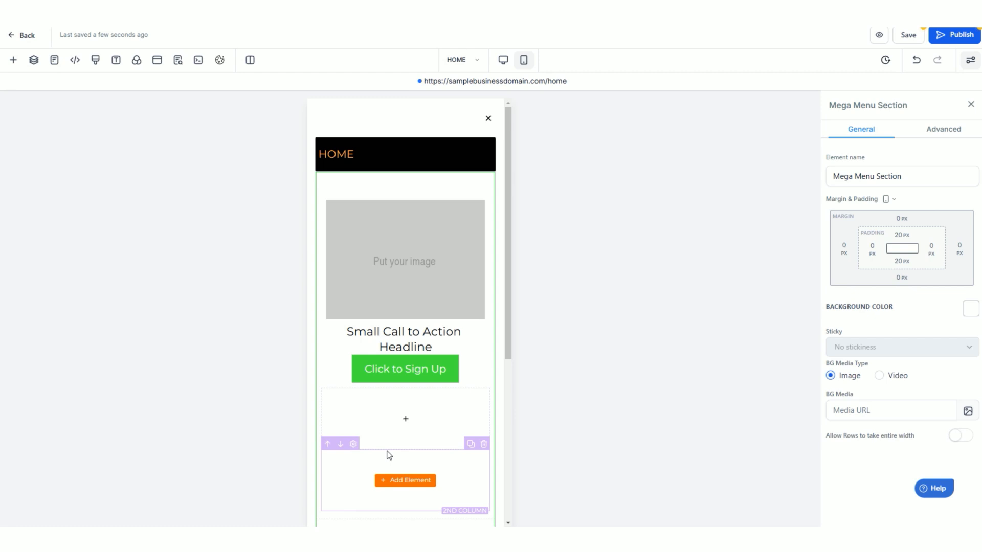
pyautogui.scroll(-4, 427, 375)
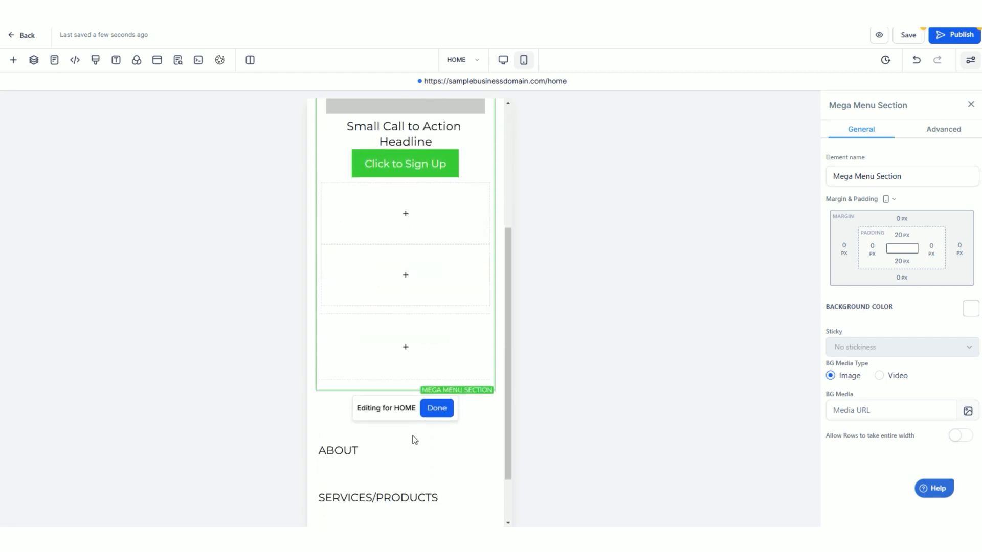
pyautogui.scroll(4, 409, 324)
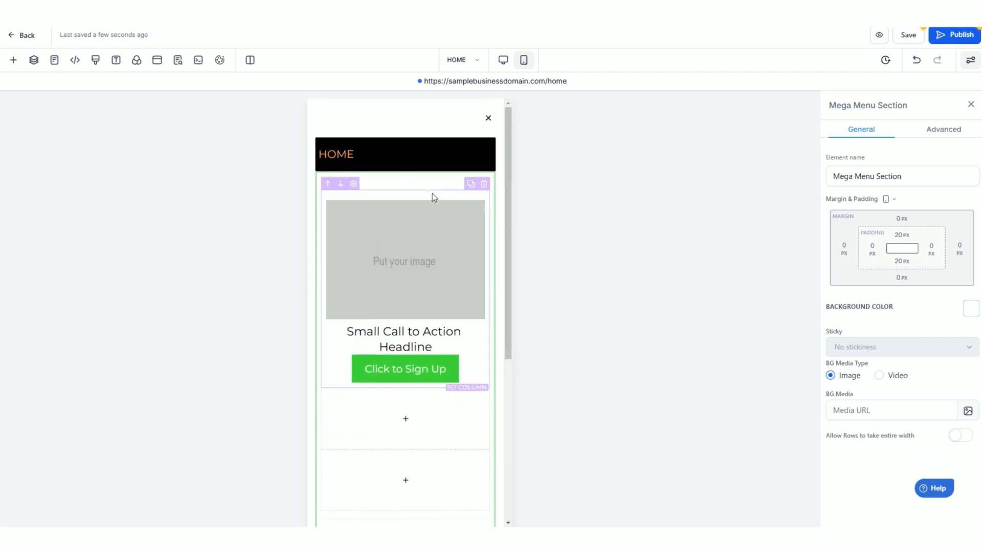
pyautogui.click(431, 221)
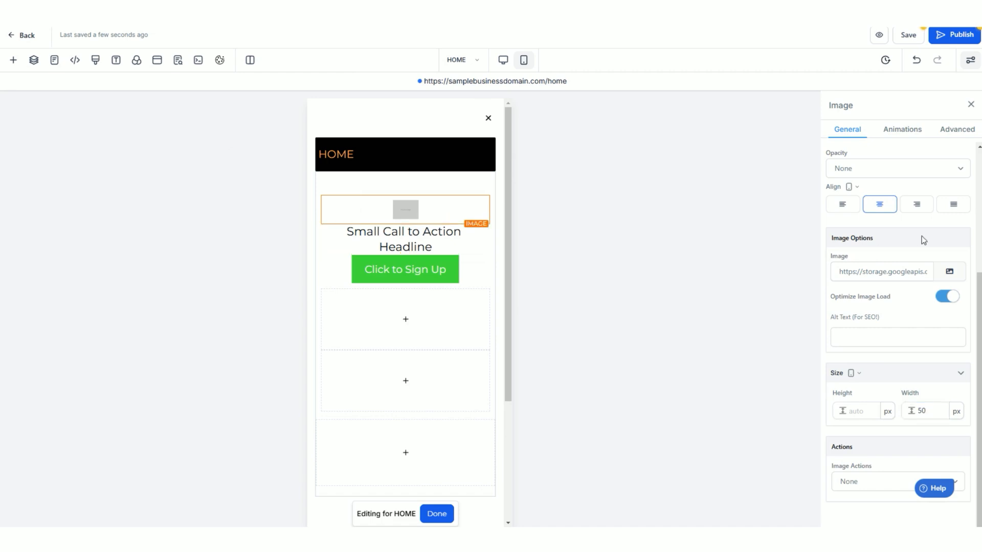
pyautogui.click(503, 61)
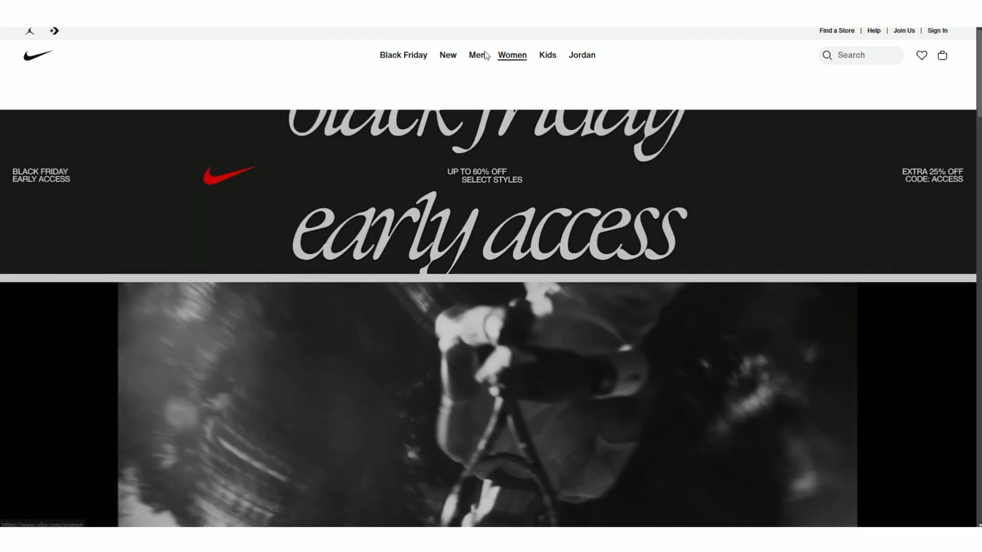
# Switch to the Nike, Apple and Kells websites and examine how their navigation mega menus are laid out
pyautogui.moveTo(408, 56)
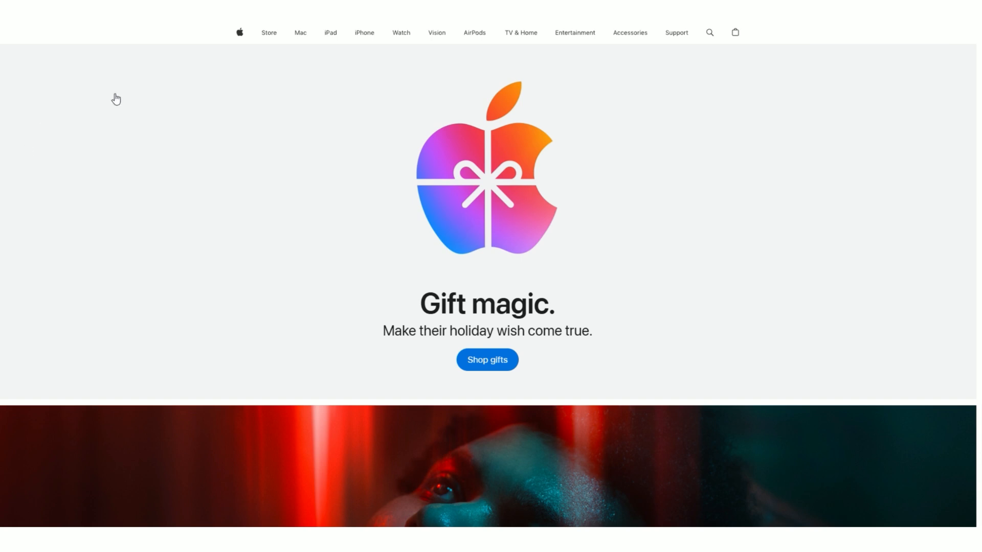
pyautogui.moveTo(302, 43)
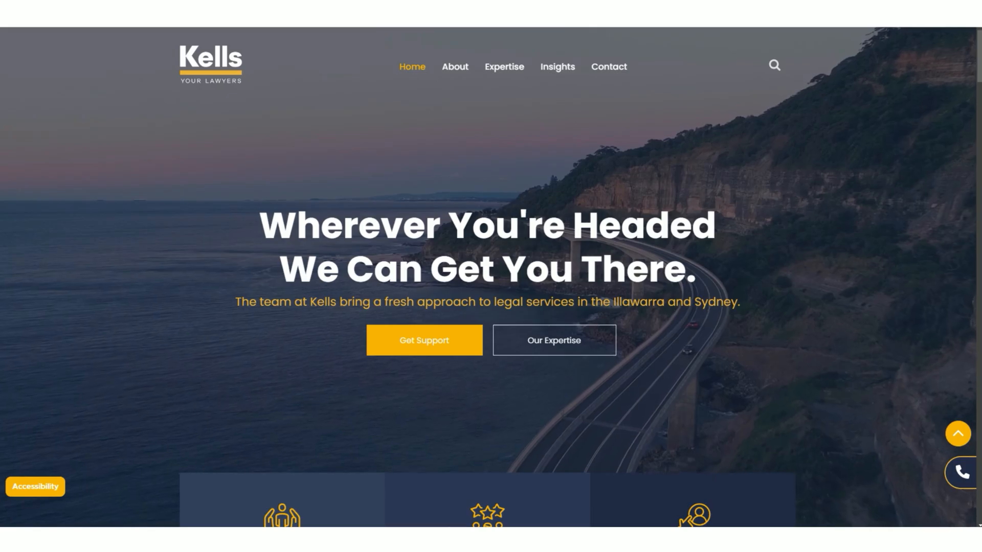
pyautogui.moveTo(499, 78)
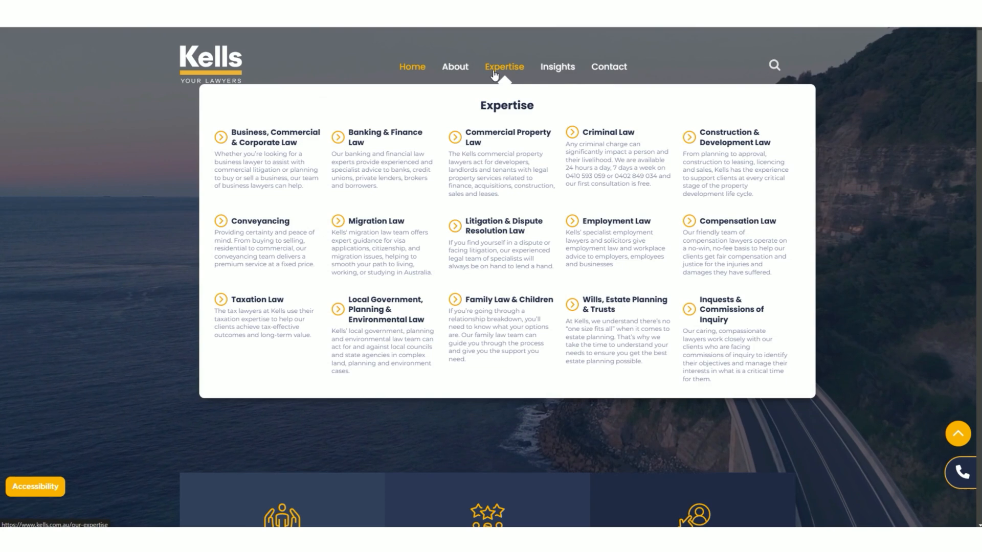
pyautogui.moveTo(460, 63)
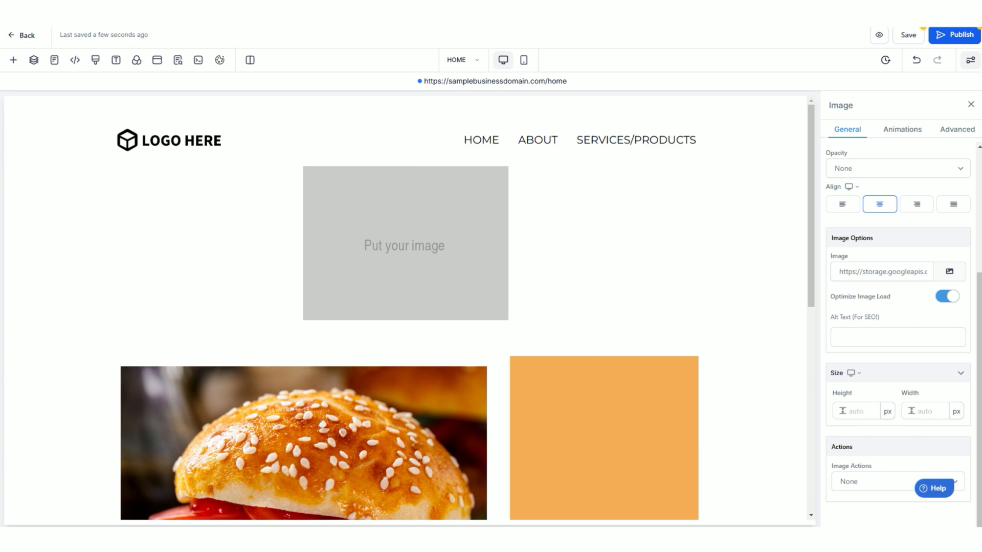
# Back in the page builder, review the navigation menu's item types, typography, menu configuration, color and brand logo settings
pyautogui.click(647, 147)
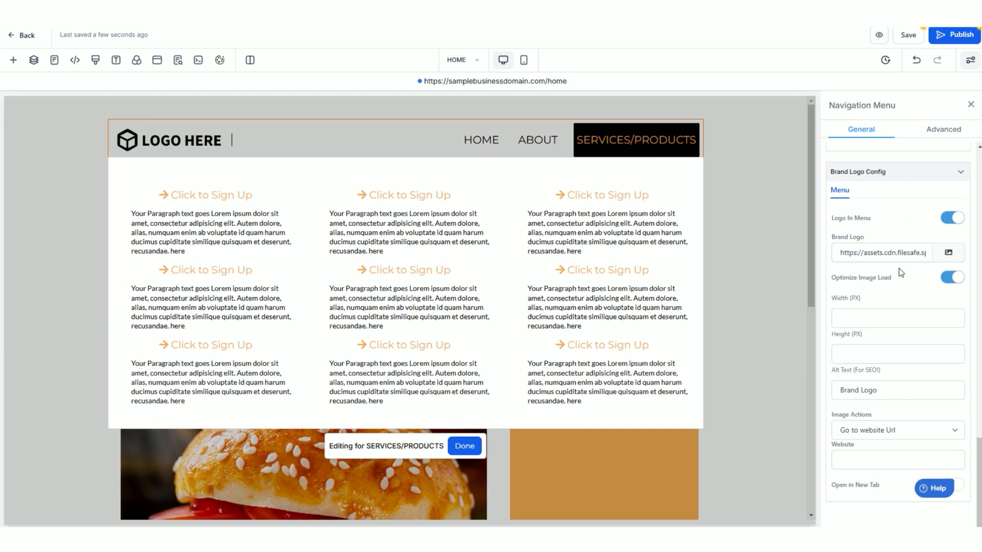
pyautogui.scroll(10, 898, 275)
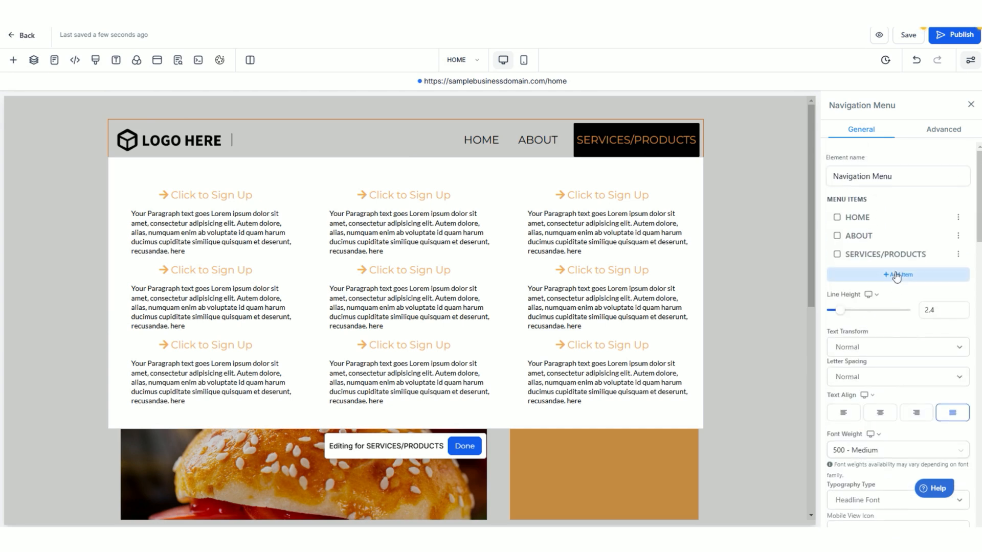
pyautogui.click(896, 276)
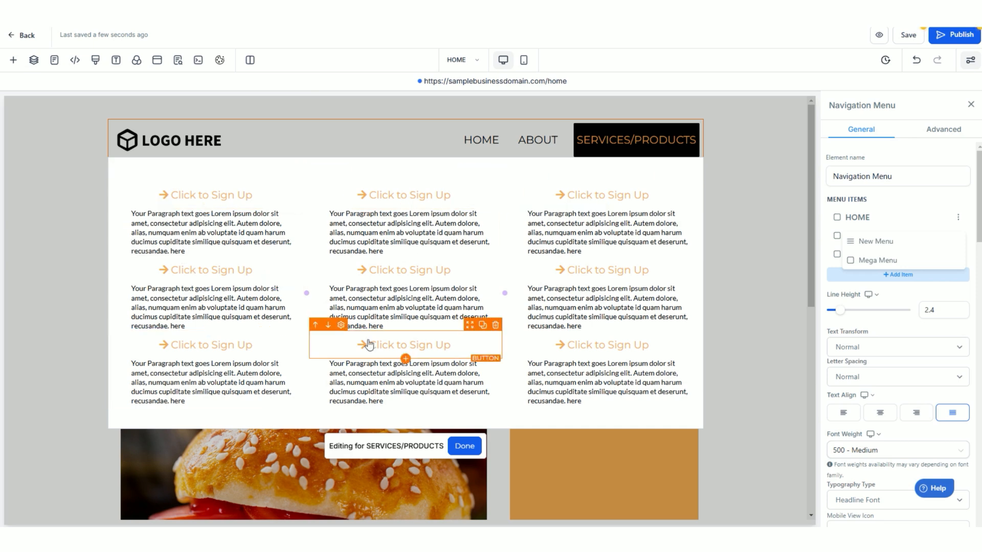
pyautogui.scroll(-5, 854, 348)
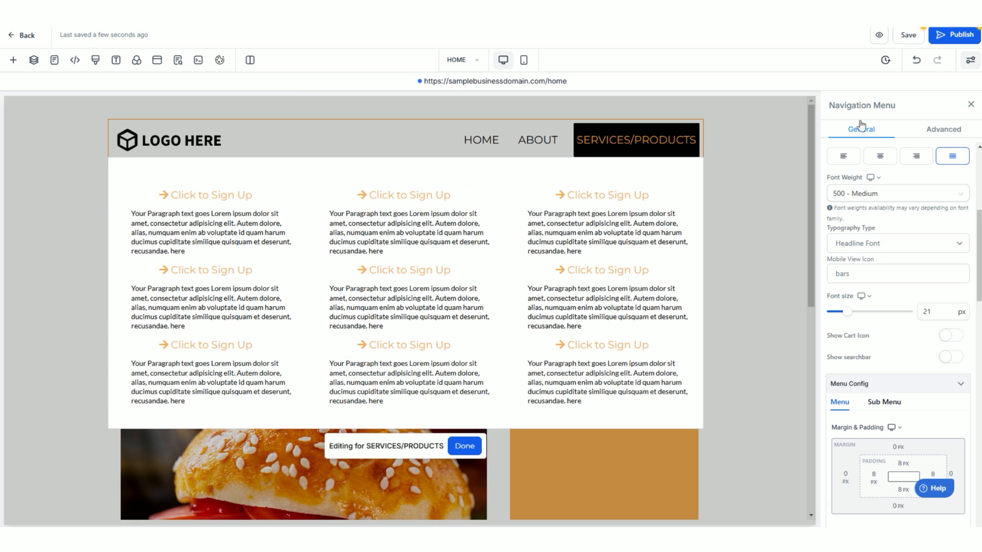
pyautogui.scroll(-10, 892, 208)
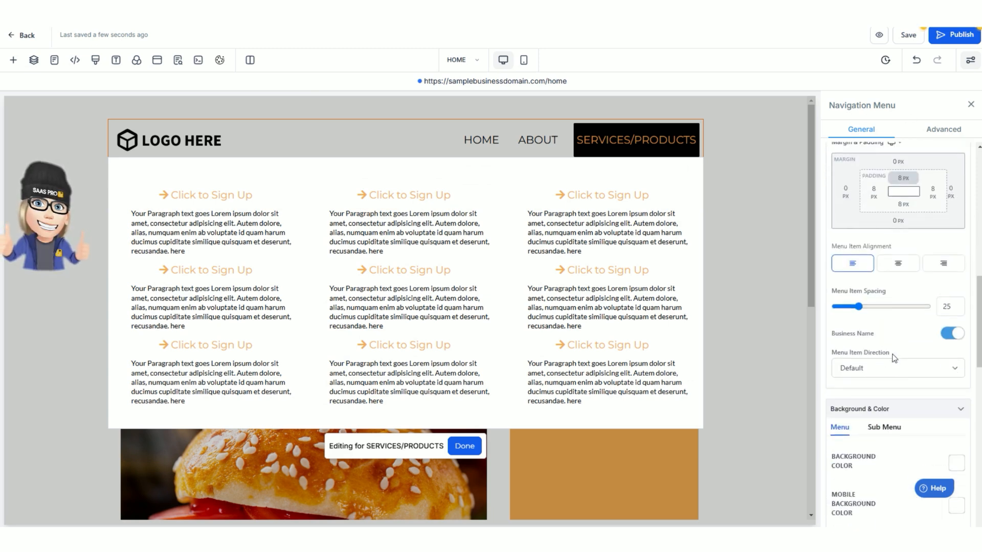
pyautogui.scroll(-5, 895, 358)
pyautogui.scroll(5, 894, 306)
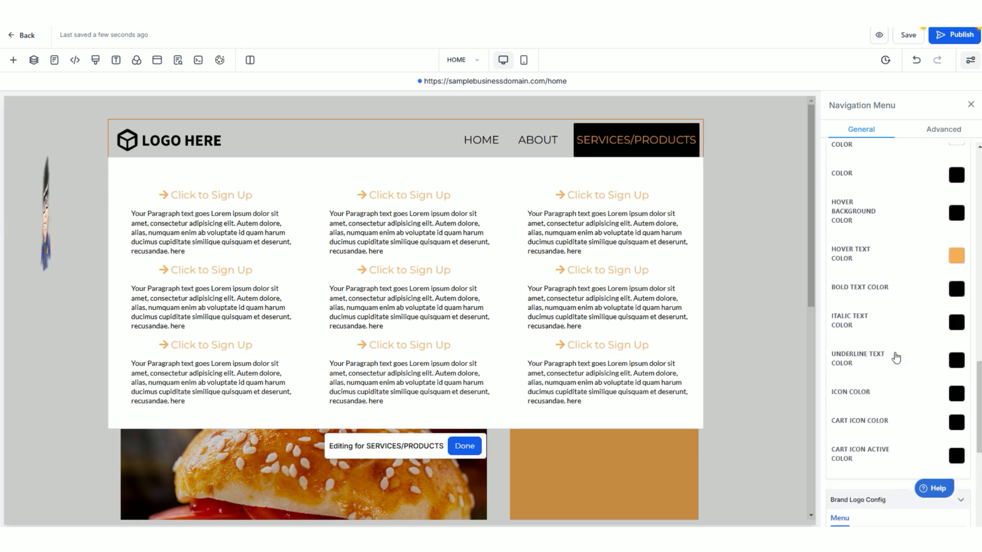
pyautogui.scroll(-8, 911, 373)
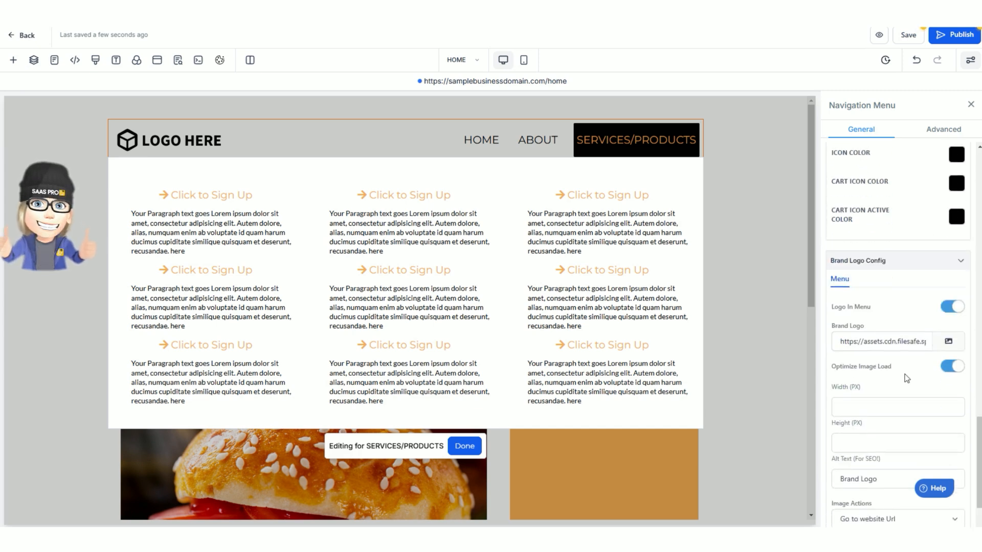